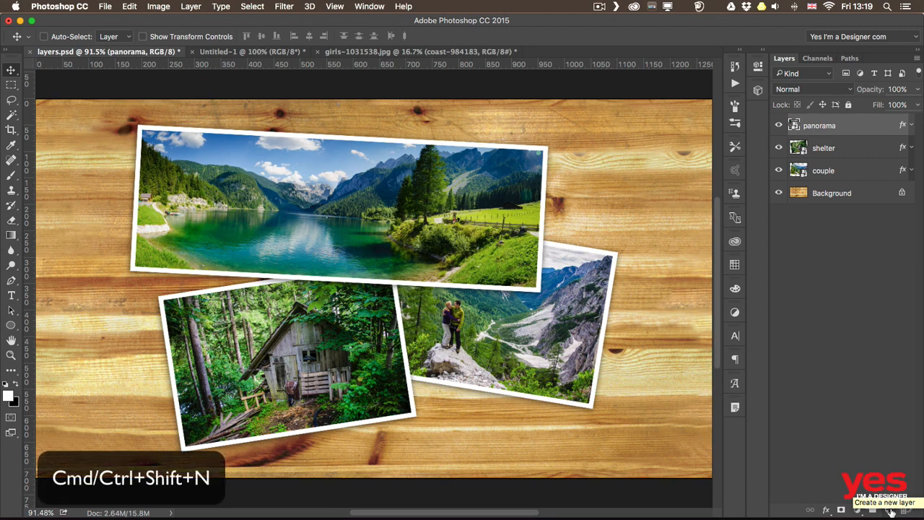
Create a new empty layer named 'markups' above panorama with Cmd+Shift+N
key(super+shift+n)
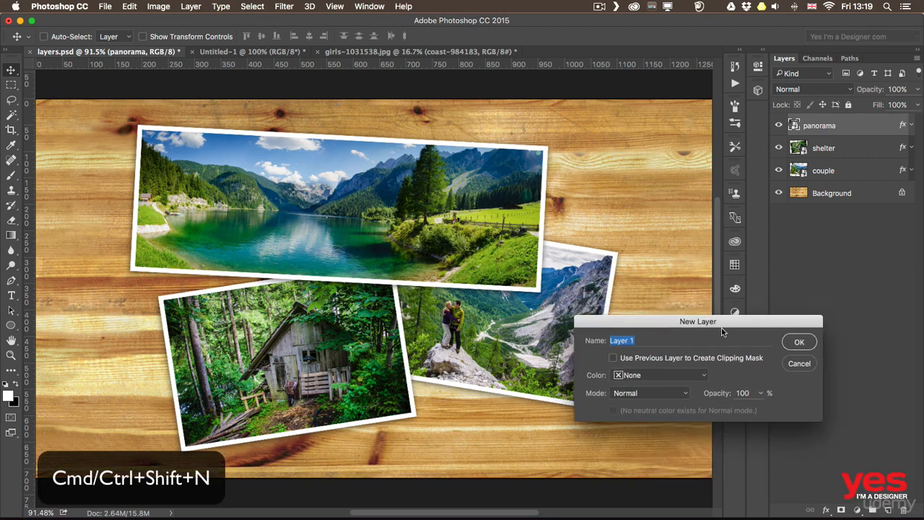
drag(720, 322, 473, 152)
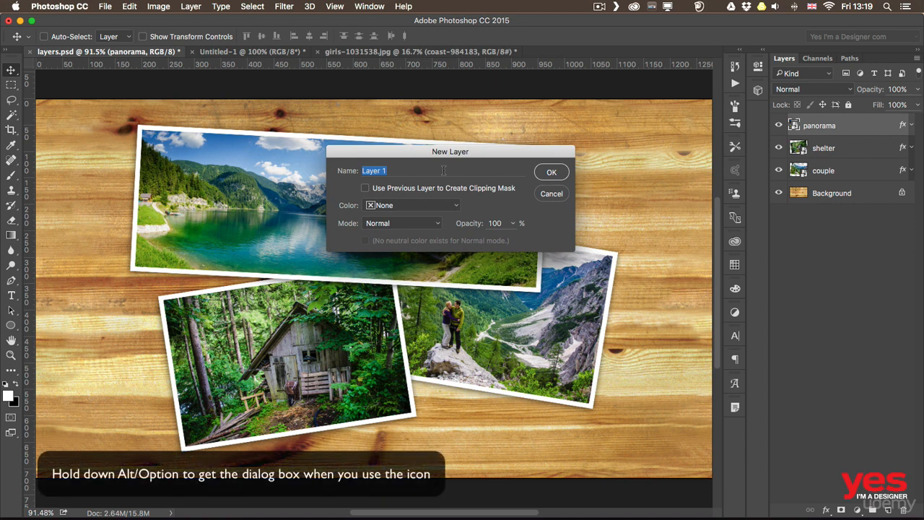
text(markups)
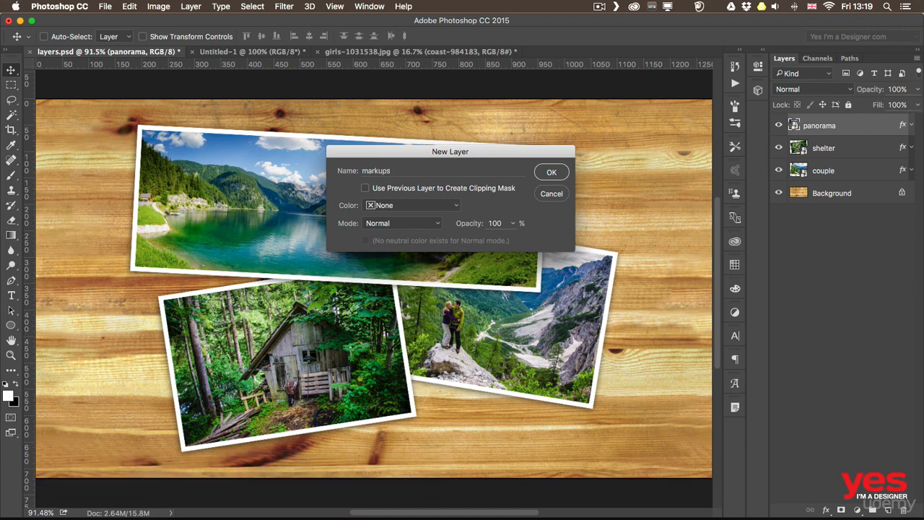
key(Return)
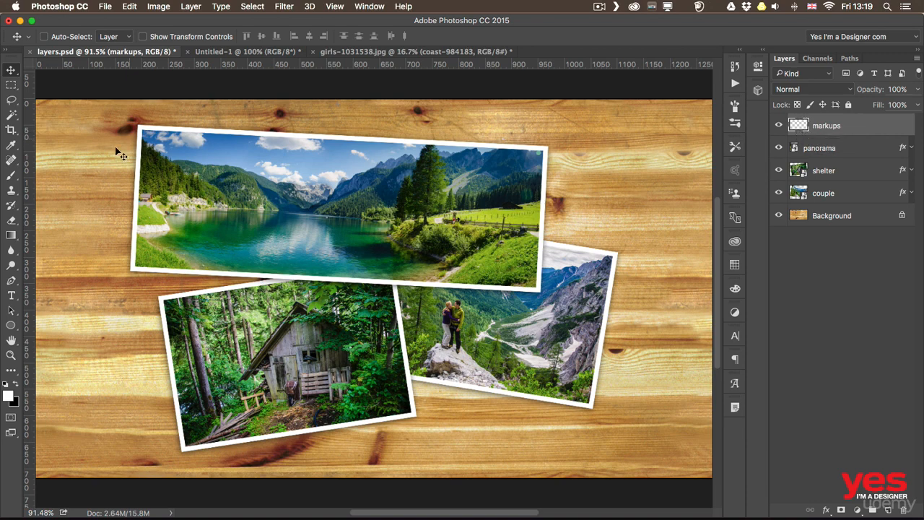
click(12, 175)
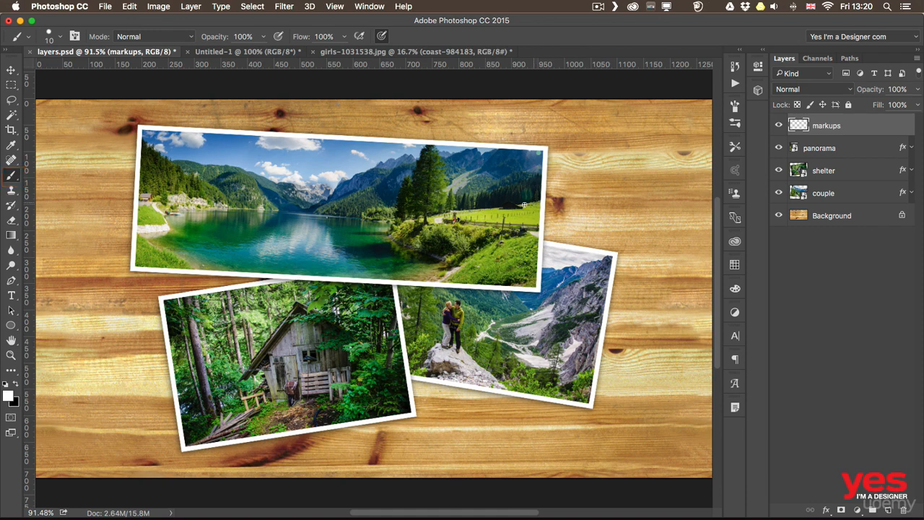
Paint two white curved arrows, one pointing into the panorama and one at the couple
drag(509, 208, 597, 152)
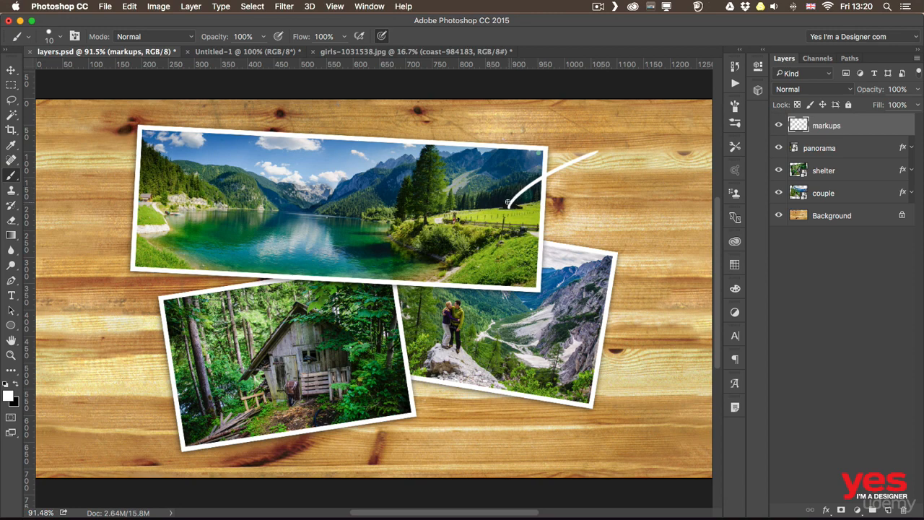
drag(509, 198, 508, 205)
drag(470, 321, 512, 410)
drag(471, 328, 473, 323)
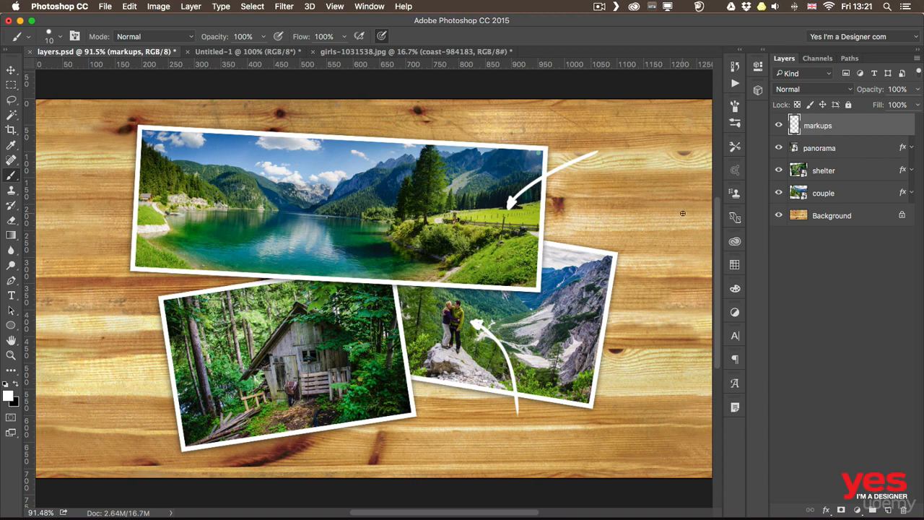
Hide and reshow the markups layer, then nudge the arrows slightly with the Move tool
click(778, 125)
click(778, 125)
click(11, 70)
drag(468, 257, 501, 271)
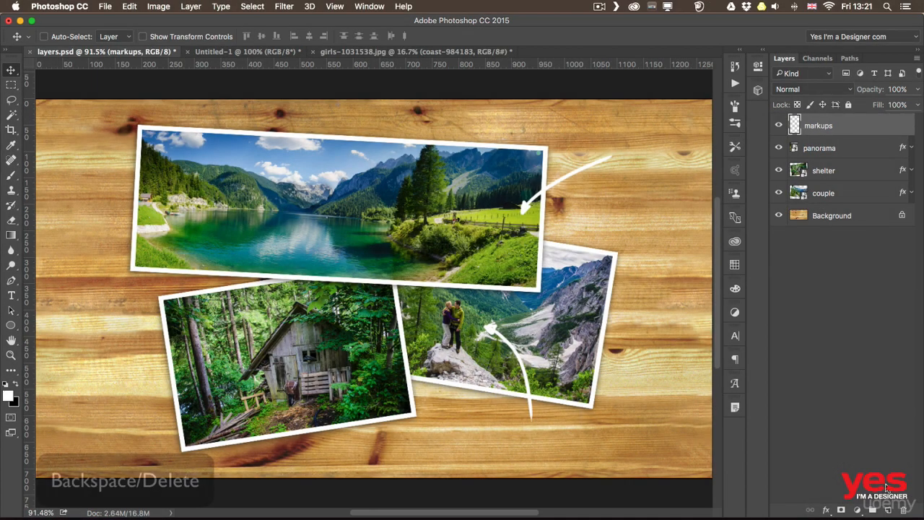
key(BackSpace)
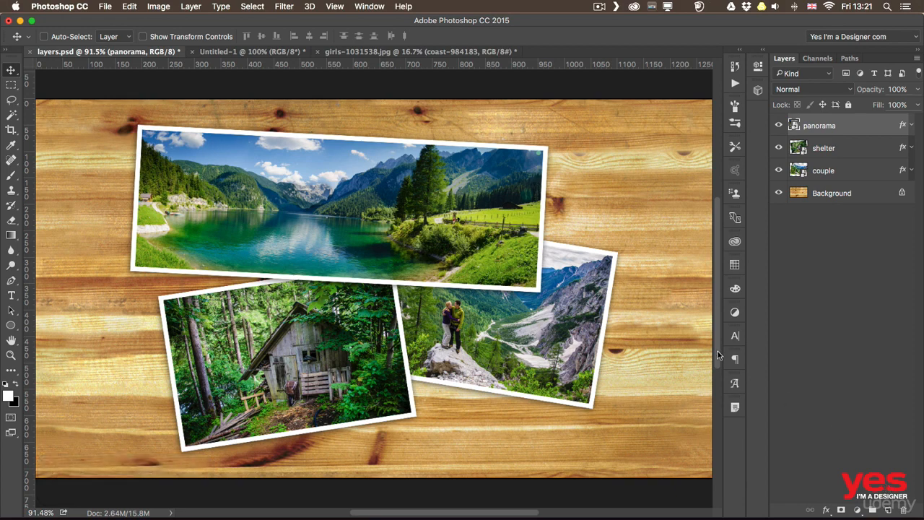
click(129, 7)
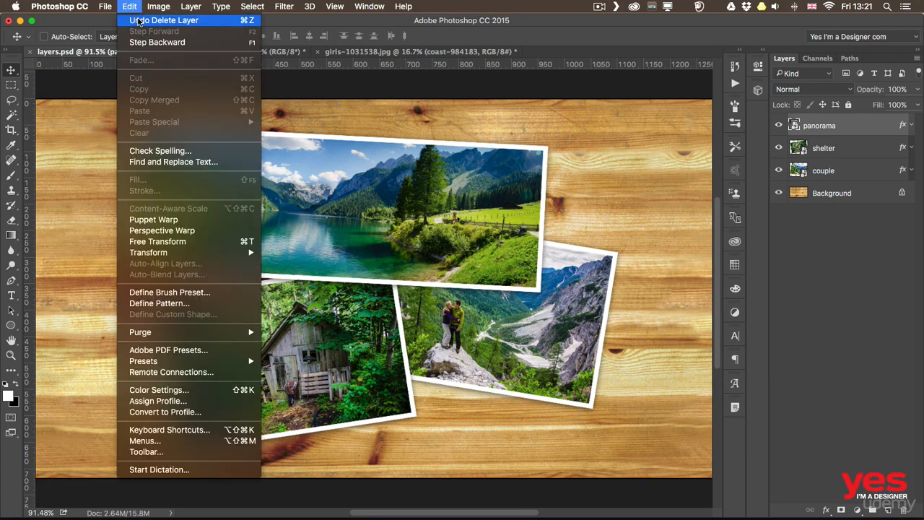
click(159, 20)
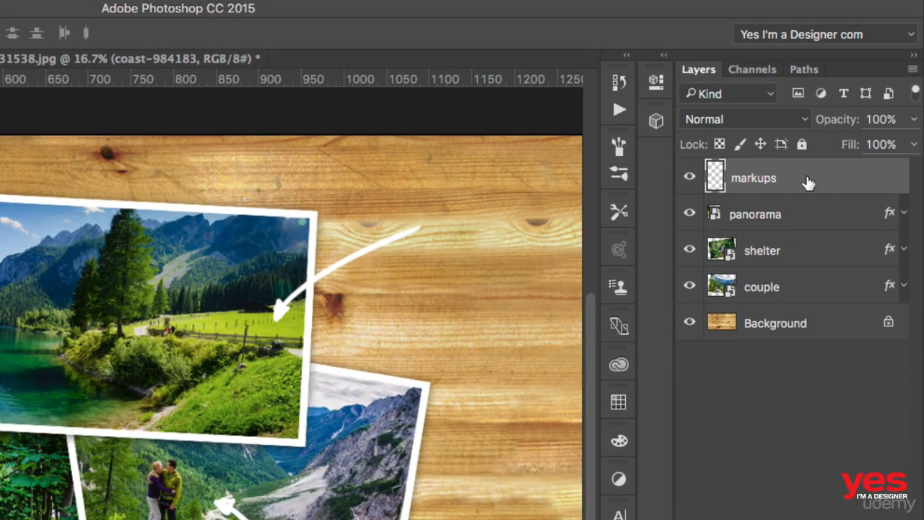
click(914, 120)
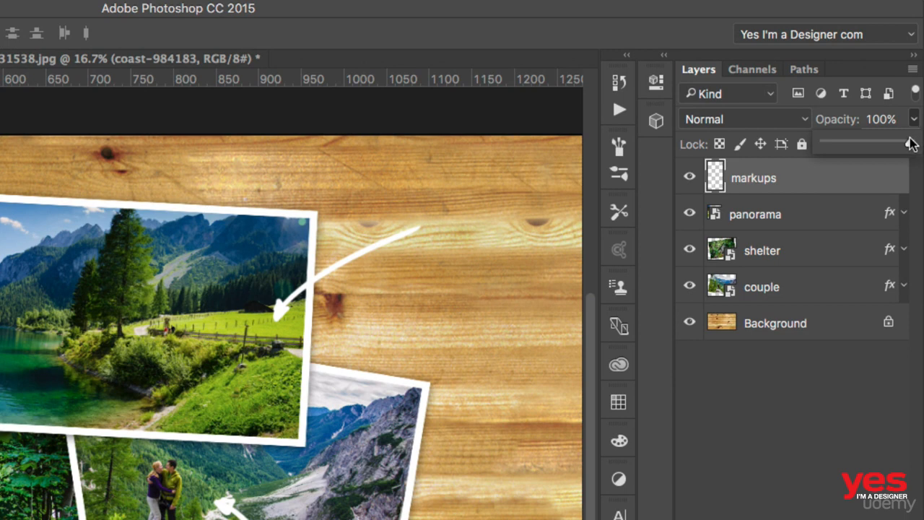
drag(910, 143, 789, 137)
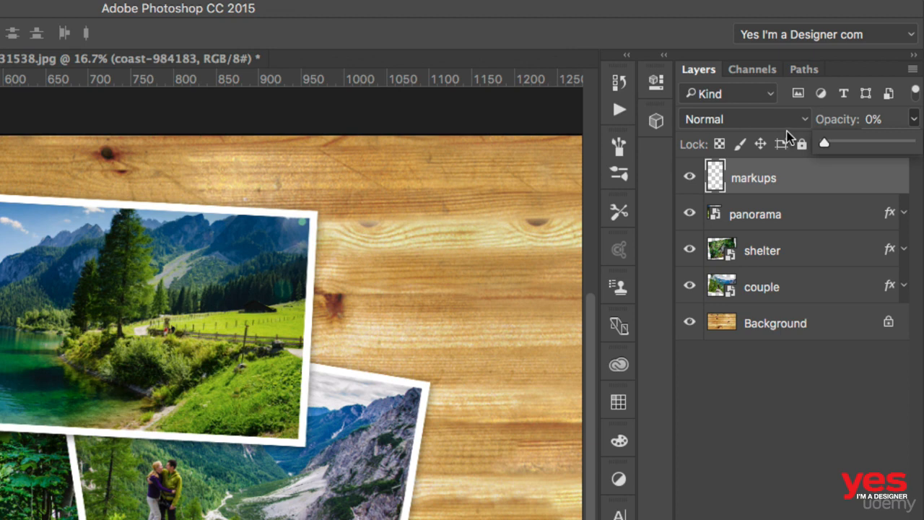
drag(825, 141, 921, 146)
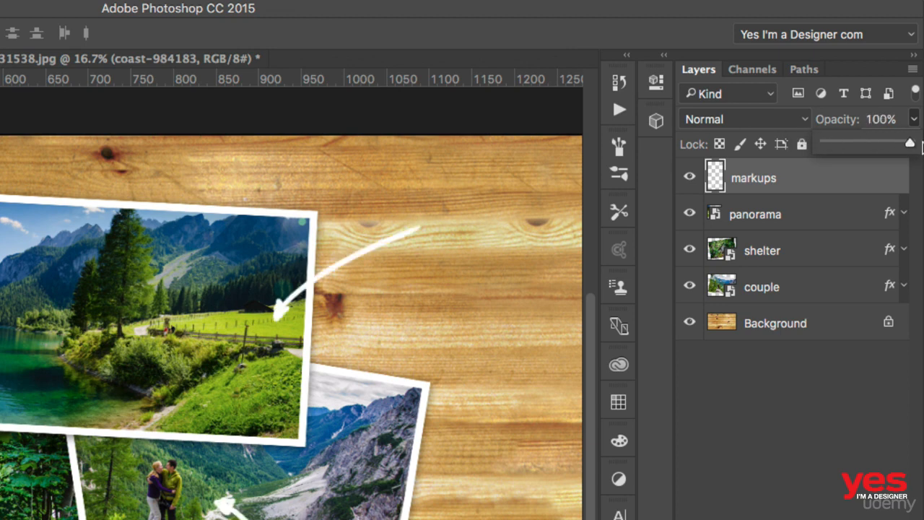
click(837, 122)
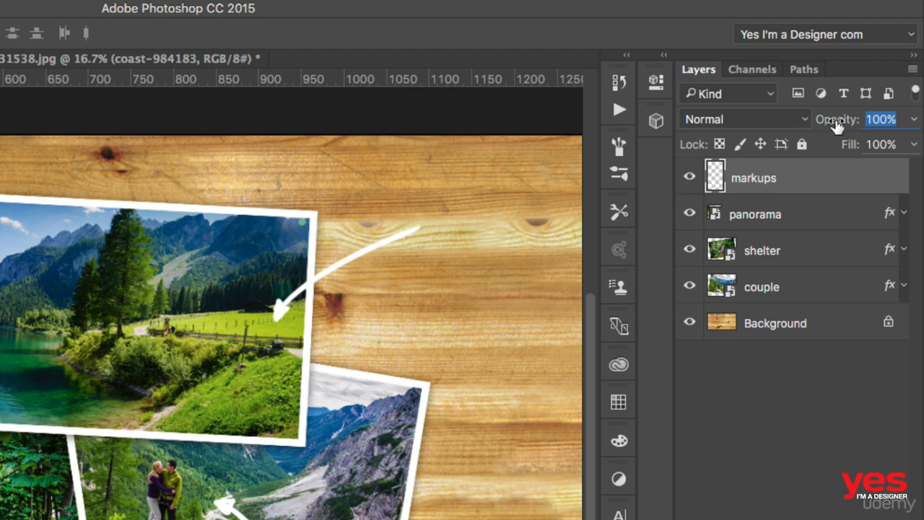
drag(831, 127, 895, 124)
click(823, 402)
click(767, 189)
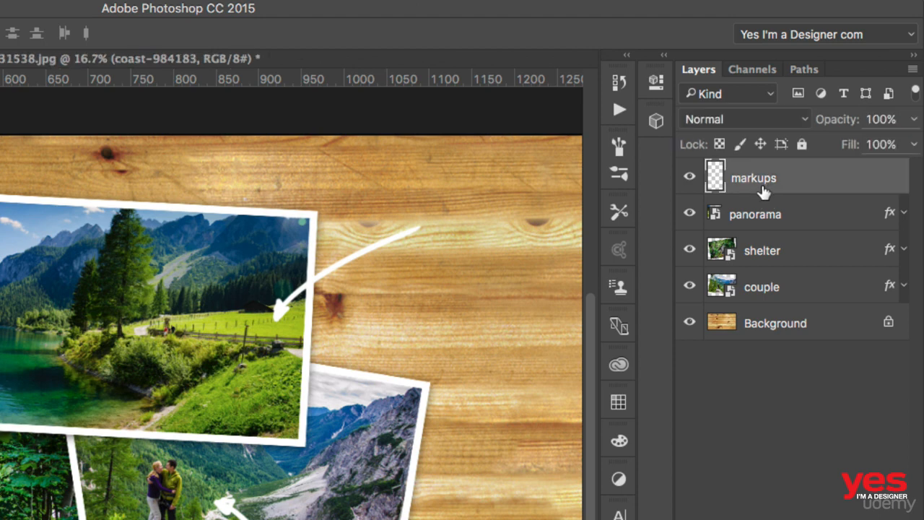
click(743, 218)
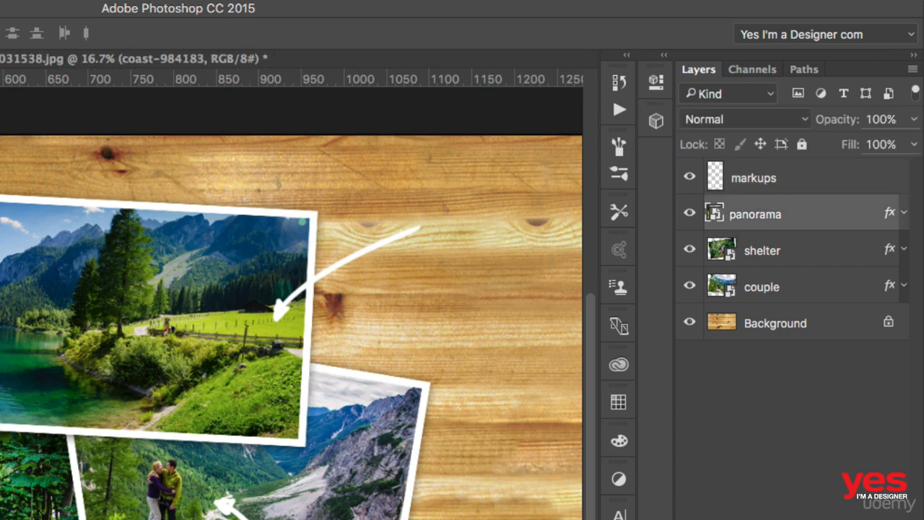
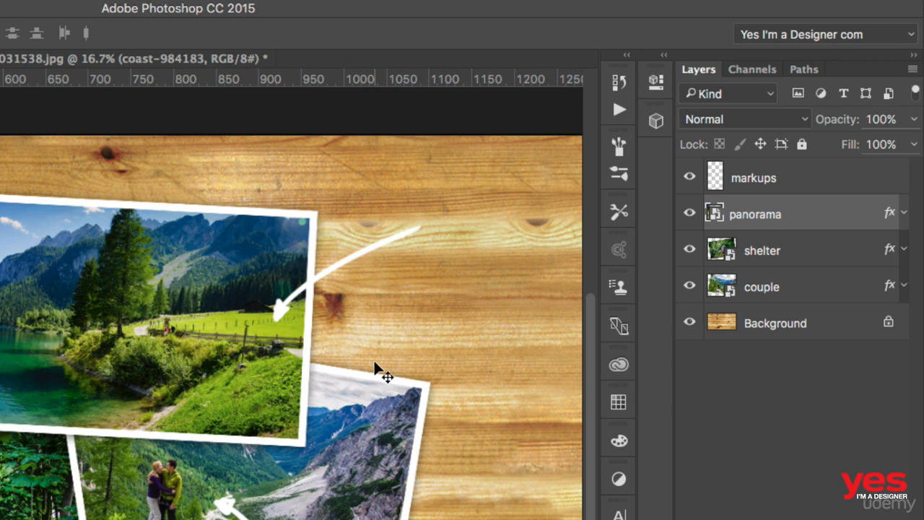
Toggle panorama's visibility, expand its Stroke and Drop Shadow effects, and toggle them off and on
click(689, 214)
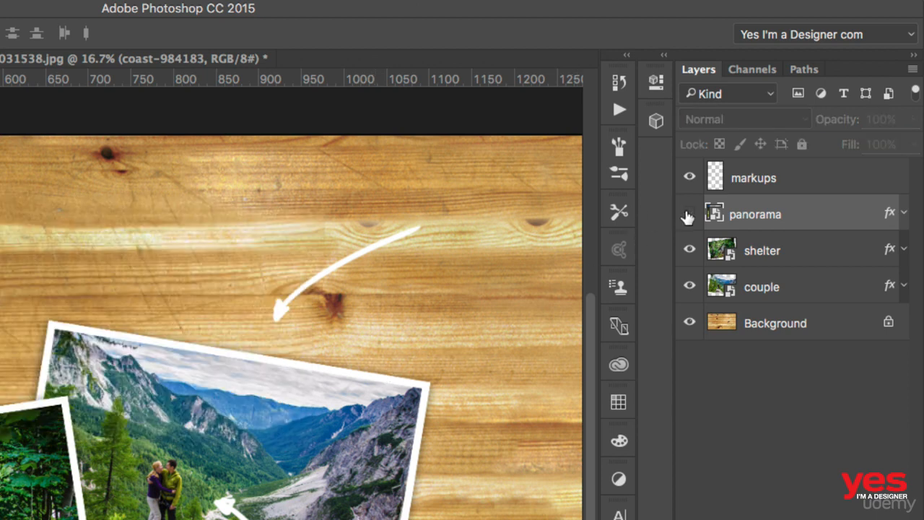
click(687, 215)
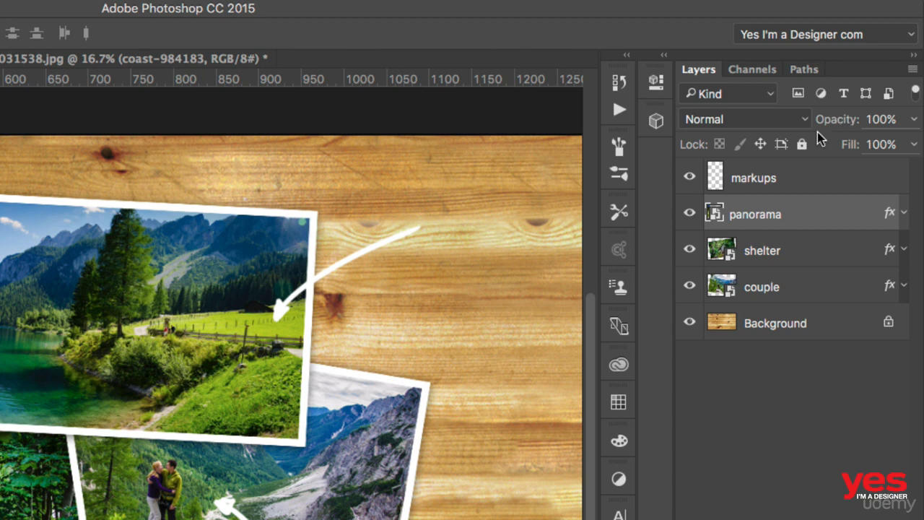
click(903, 213)
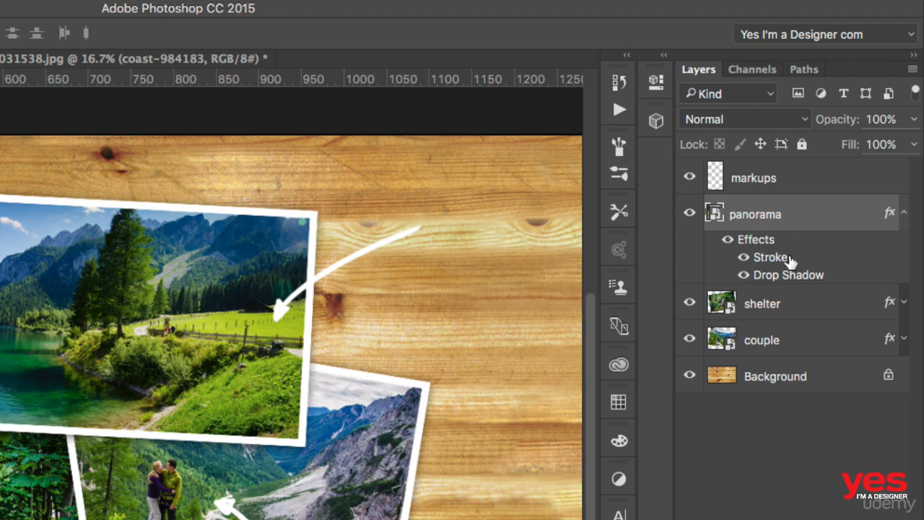
click(728, 240)
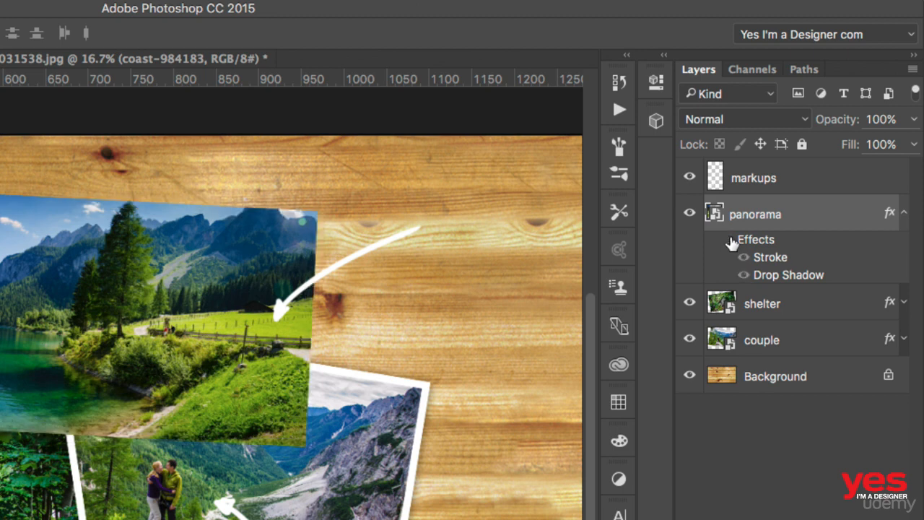
click(728, 239)
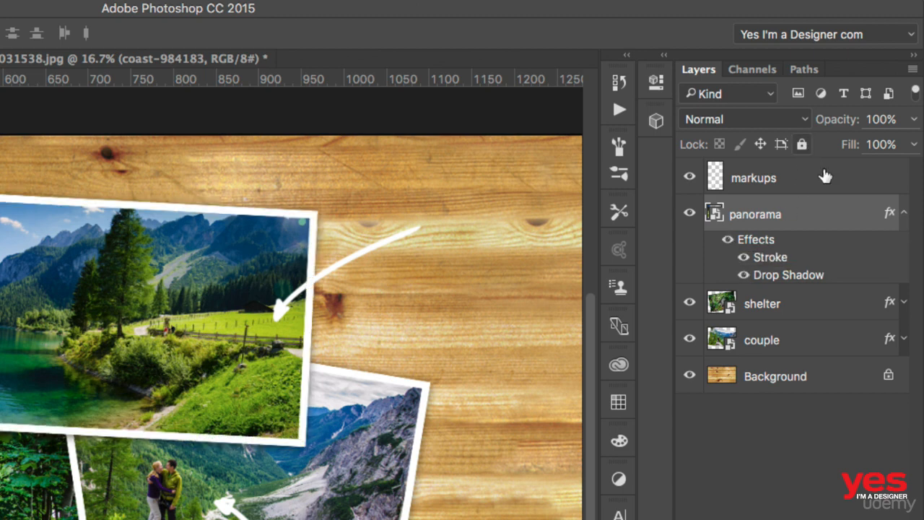
drag(840, 145, 770, 145)
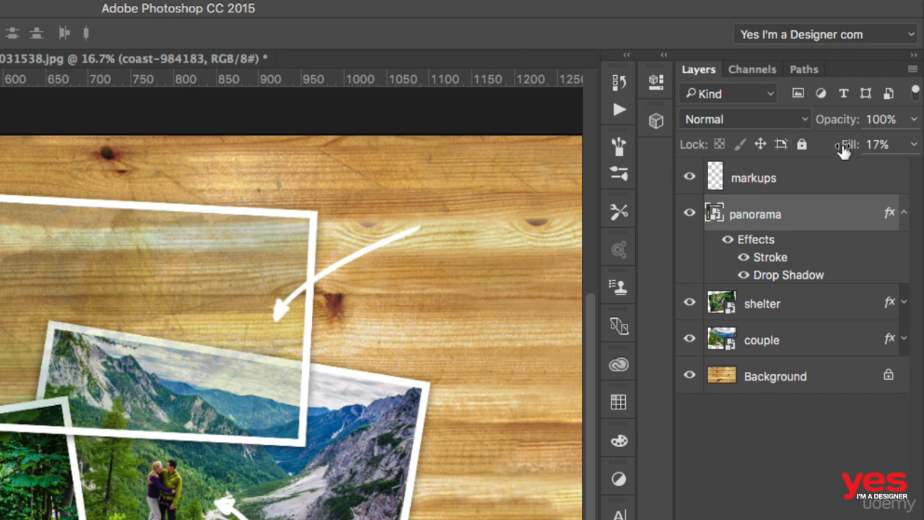
drag(841, 144, 866, 152)
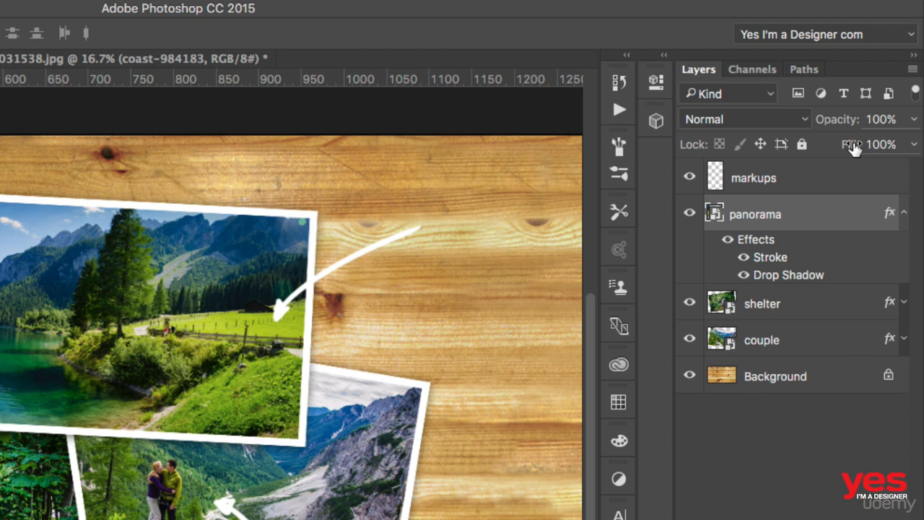
click(786, 179)
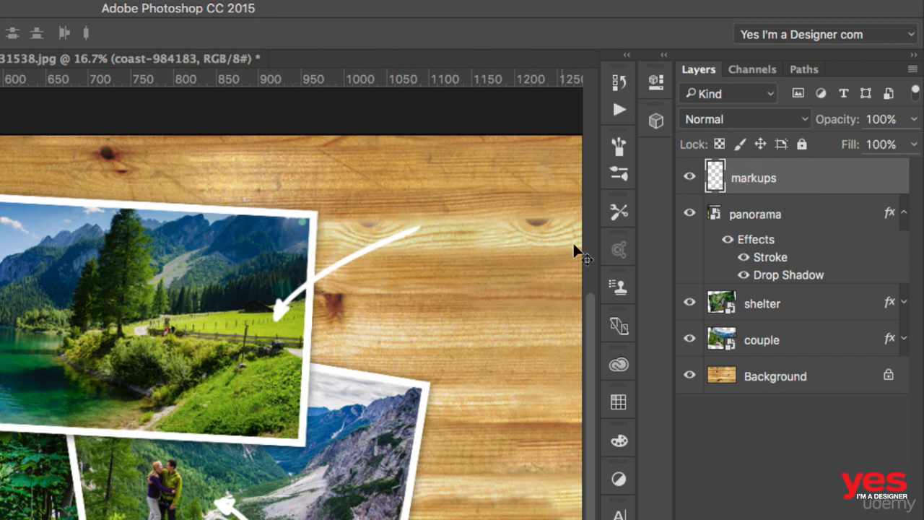
Hide every layer except markups and choose the Brush tool with black foreground
drag(690, 215, 690, 391)
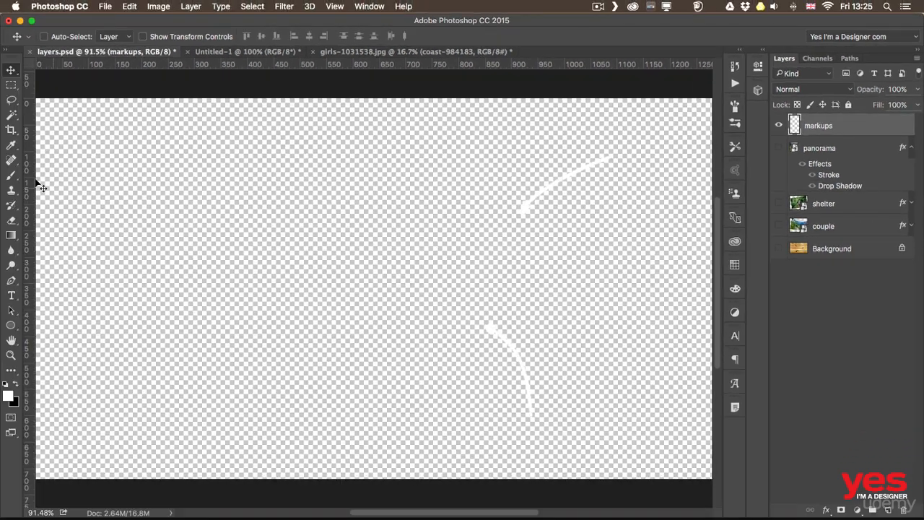
click(11, 175)
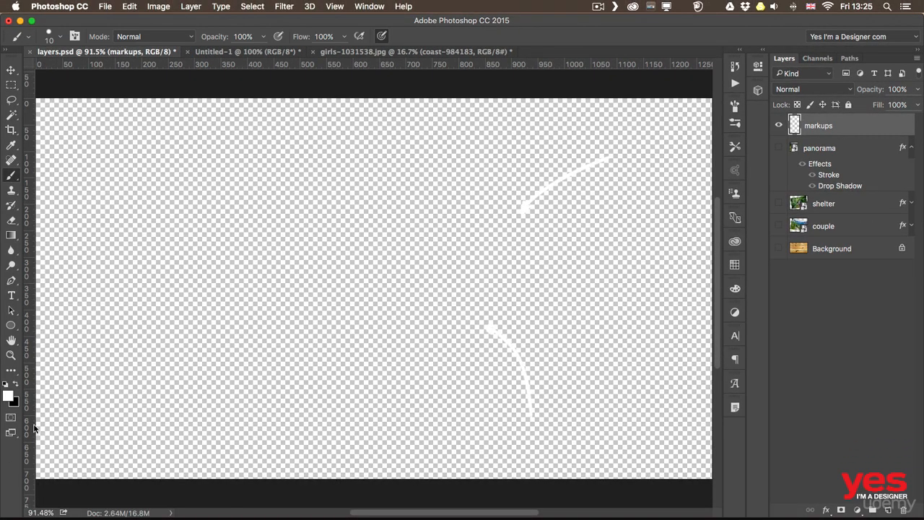
click(16, 388)
Swap the colours back to black, paint a test zigzag on markups, and undo it
click(16, 388)
click(16, 387)
mouse_move(464, 191)
mouse_down()
mouse_move(503, 188)
mouse_move(461, 225)
mouse_move(531, 245)
mouse_move(575, 306)
mouse_up()
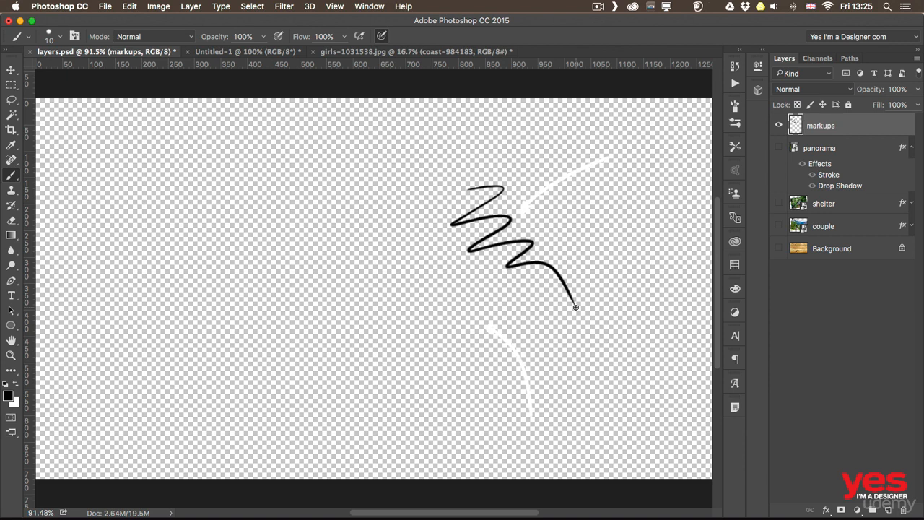
key(super+z)
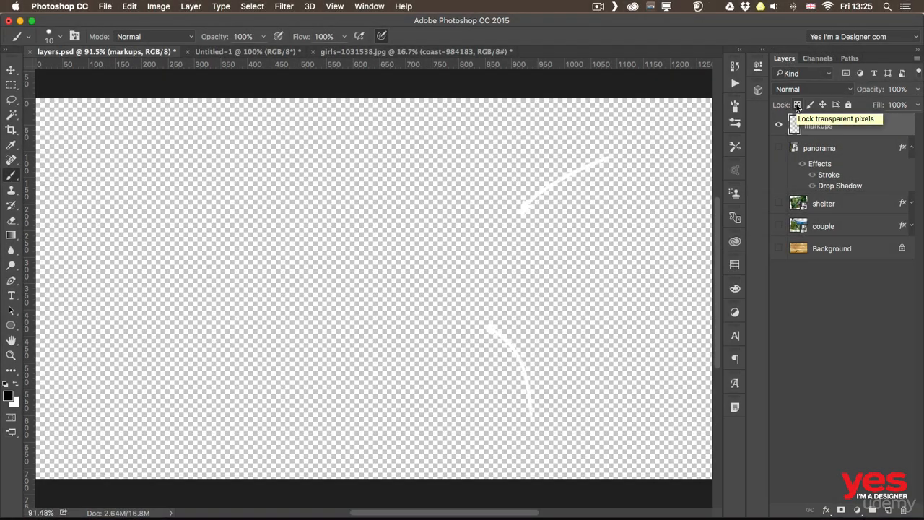
Lock transparent pixels on markups and paint both arrows black
click(796, 106)
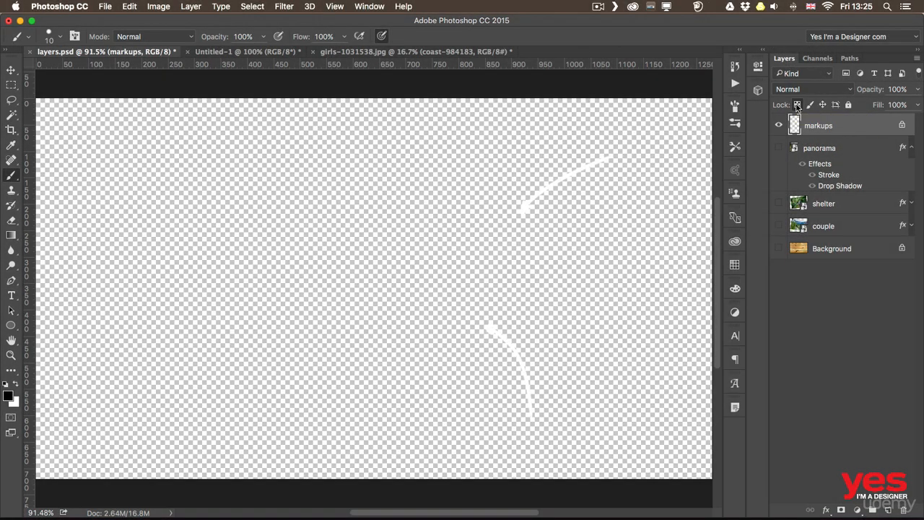
mouse_move(521, 208)
mouse_down()
mouse_move(545, 196)
mouse_move(521, 208)
mouse_move(606, 158)
mouse_move(532, 195)
mouse_up()
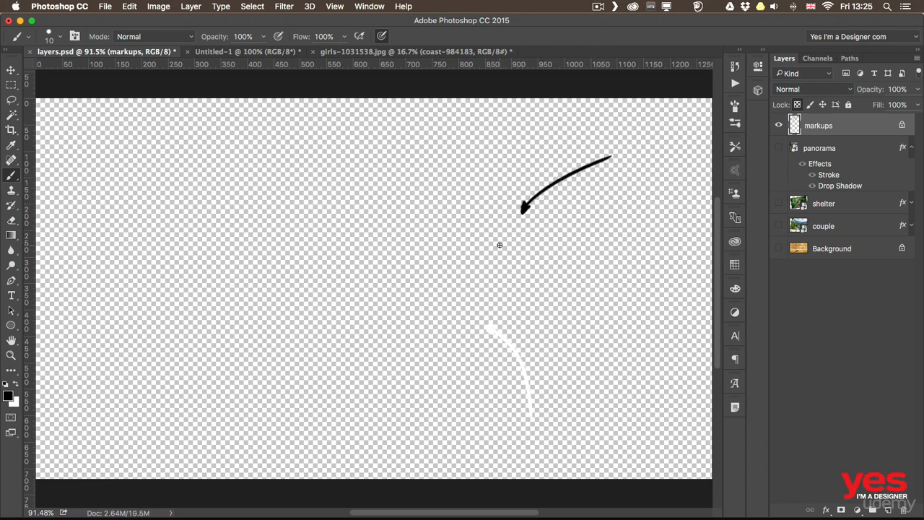
mouse_move(485, 326)
mouse_down()
mouse_move(500, 334)
mouse_move(533, 417)
mouse_move(521, 348)
mouse_up()
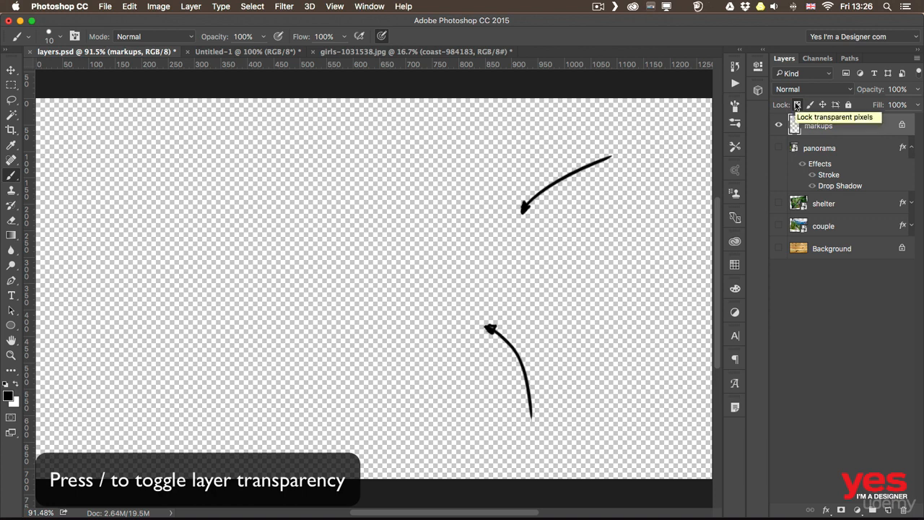
Unlock the transparency lock, paint a test squiggle, and show the photo and background layers again
key(slash)
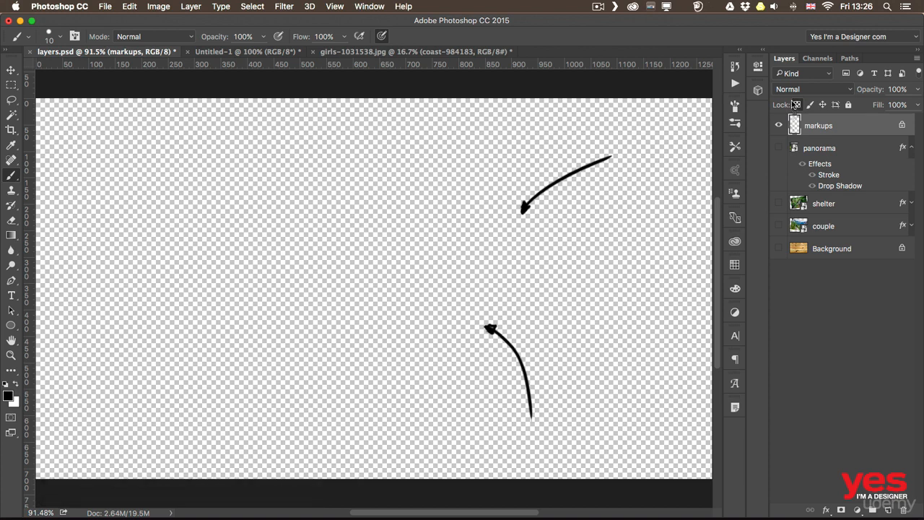
click(795, 105)
drag(586, 235, 644, 310)
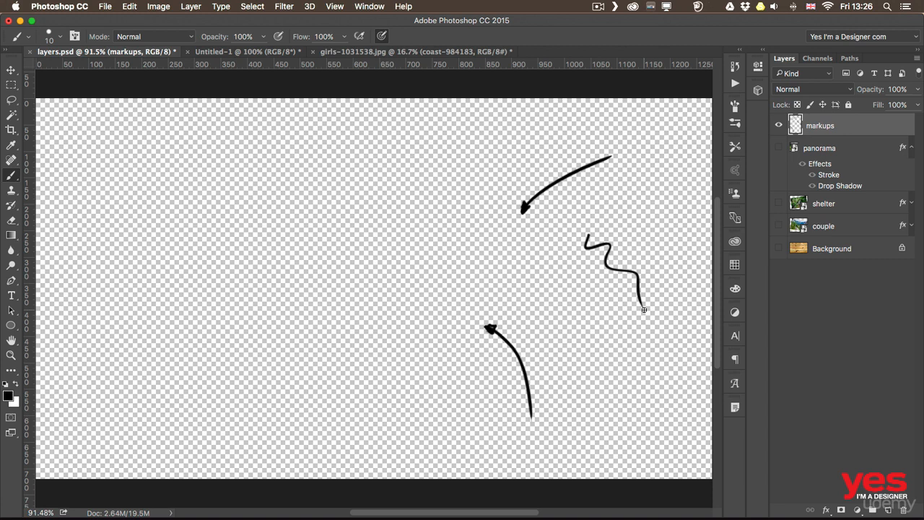
drag(778, 147, 778, 249)
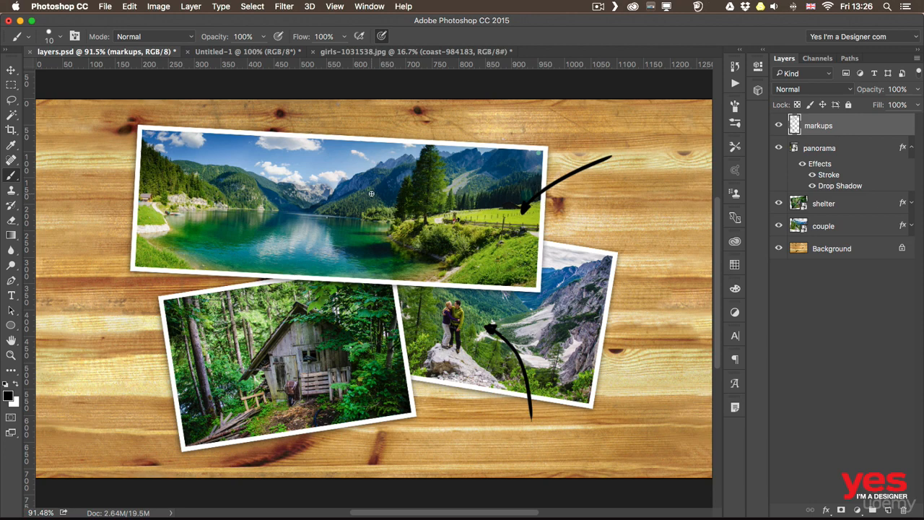
right_click(799, 249)
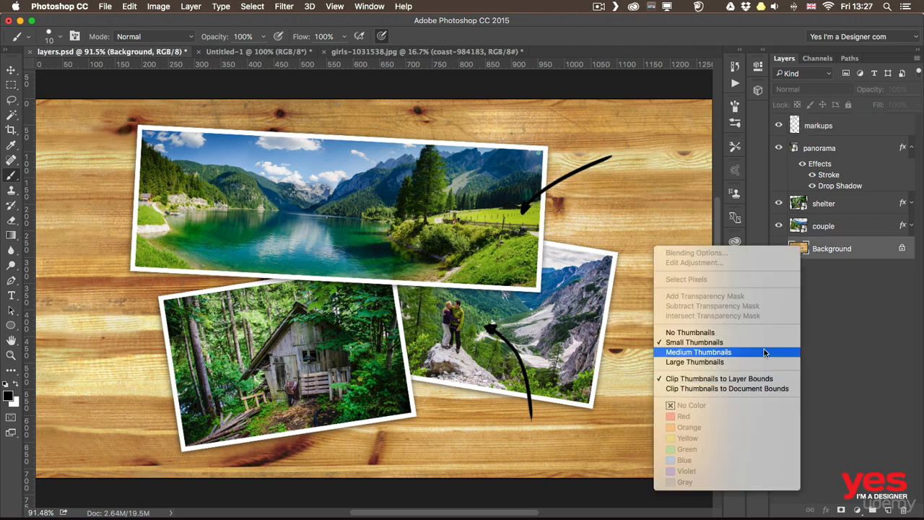
click(707, 387)
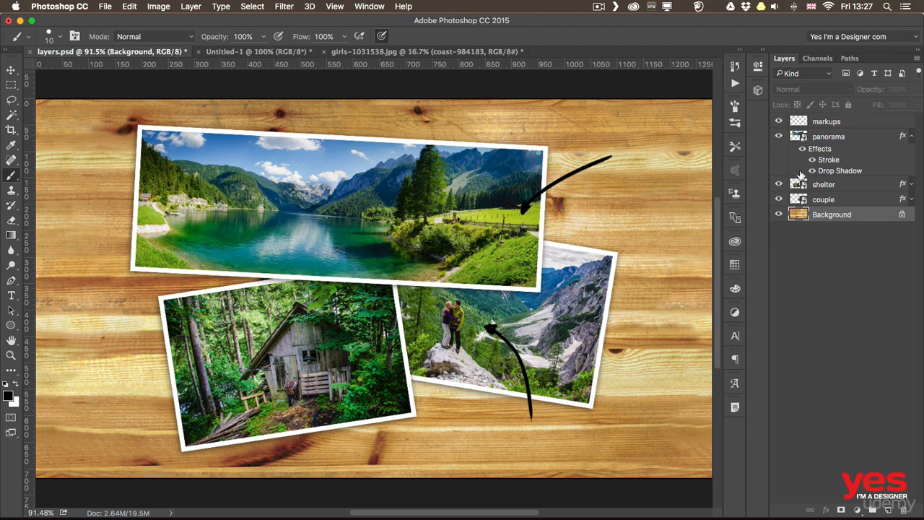
right_click(797, 201)
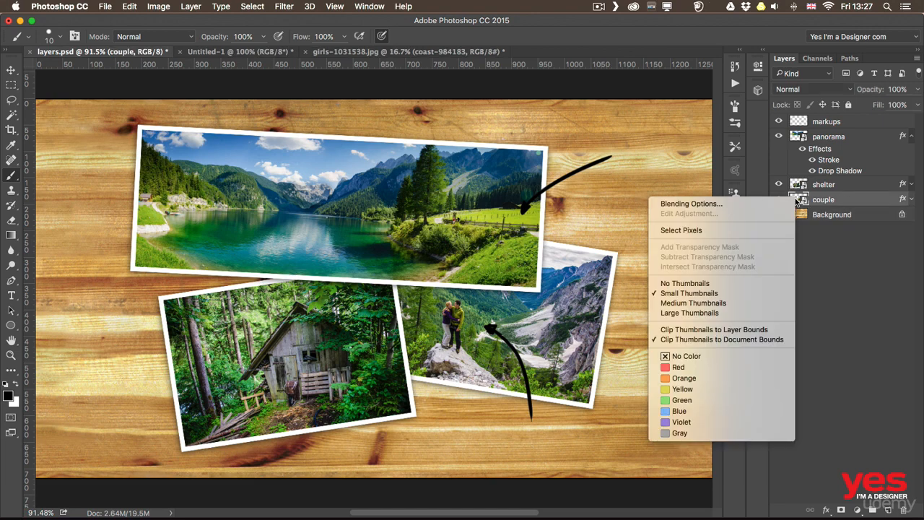
click(675, 313)
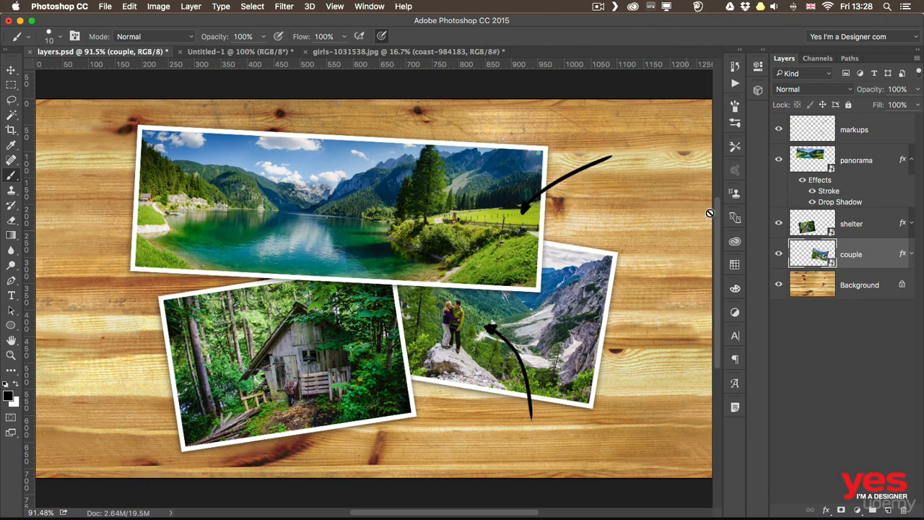
right_click(811, 257)
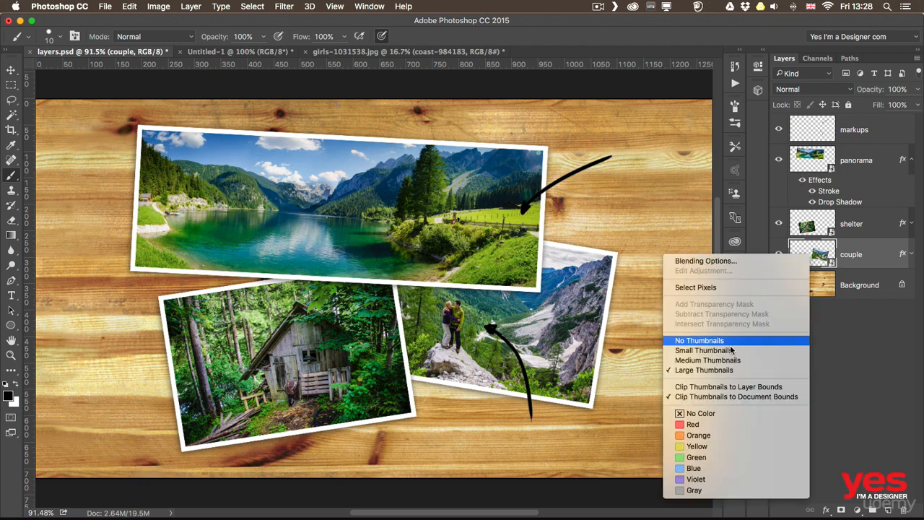
click(732, 390)
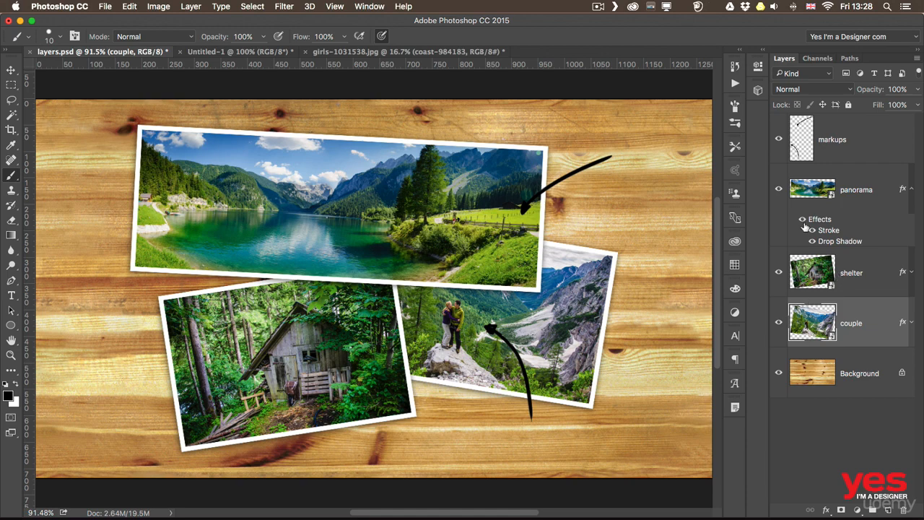
right_click(805, 132)
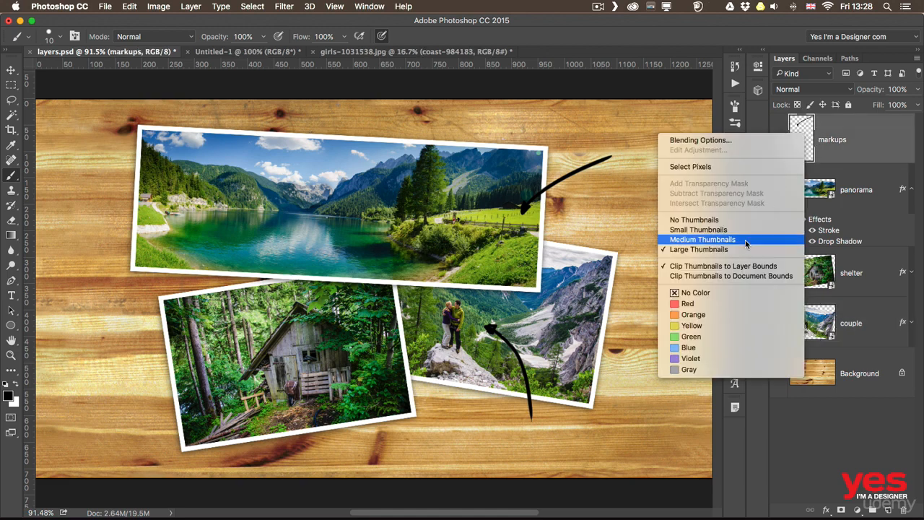
click(727, 277)
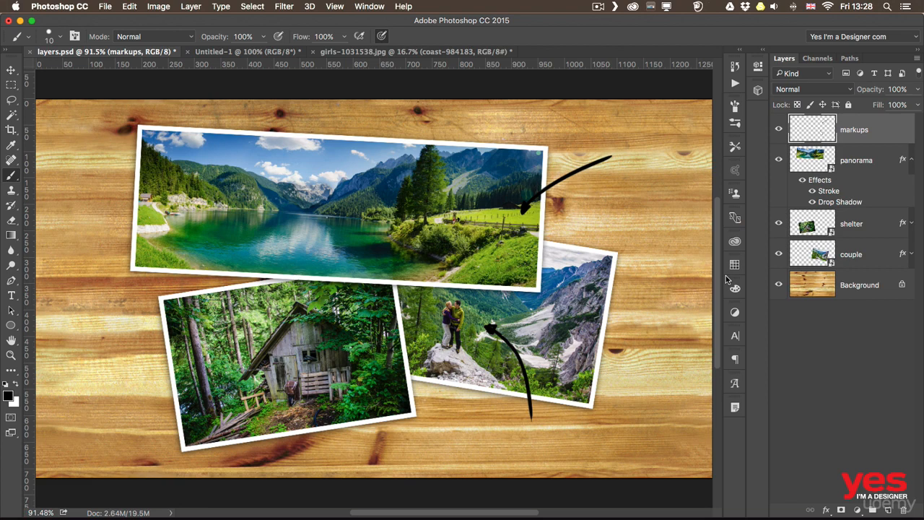
right_click(812, 129)
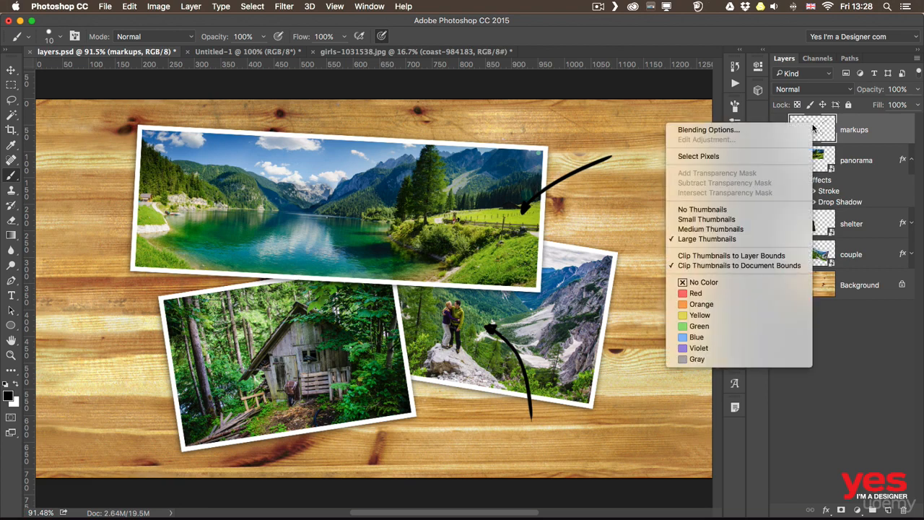
click(754, 261)
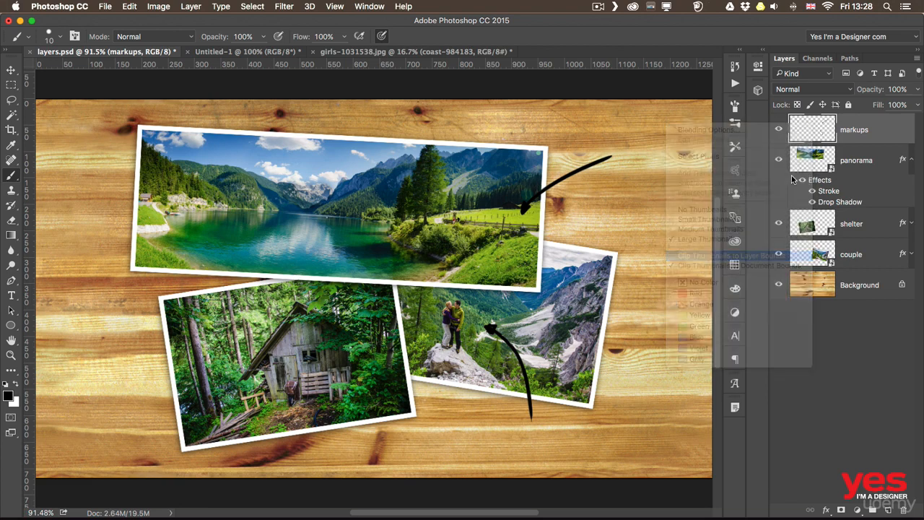
right_click(797, 135)
click(695, 228)
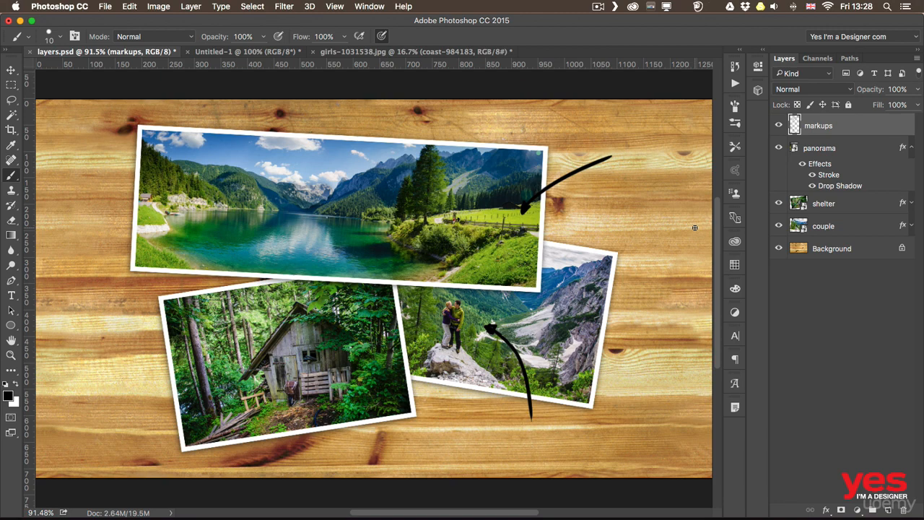
Select the panorama, shelter and couple layers together
click(820, 148)
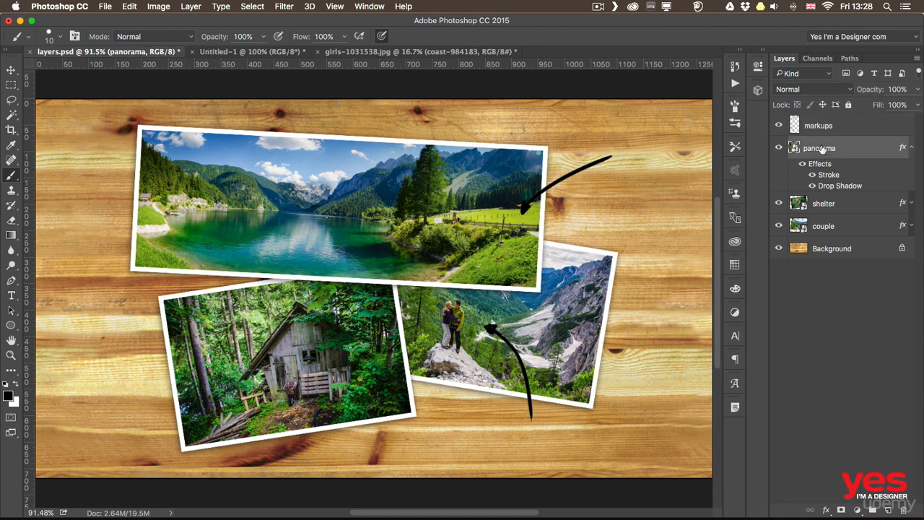
shift+click(849, 206)
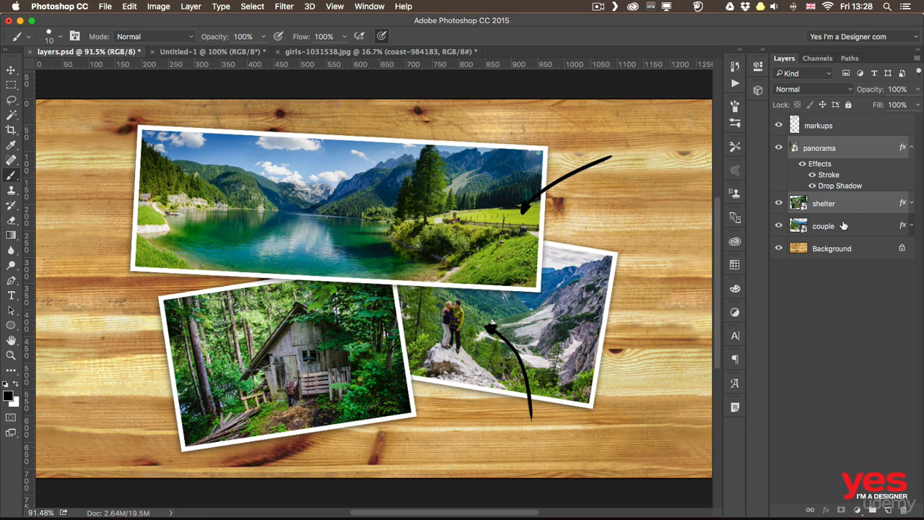
shift+click(843, 225)
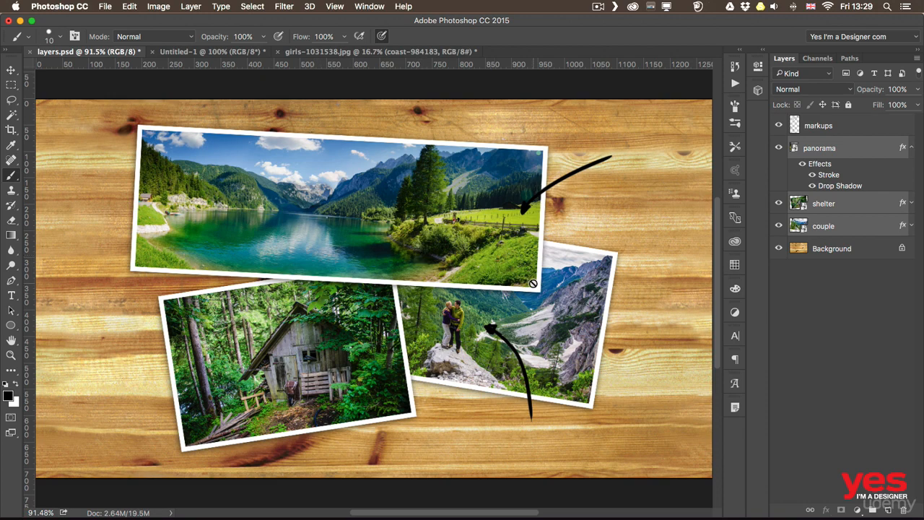
click(193, 6)
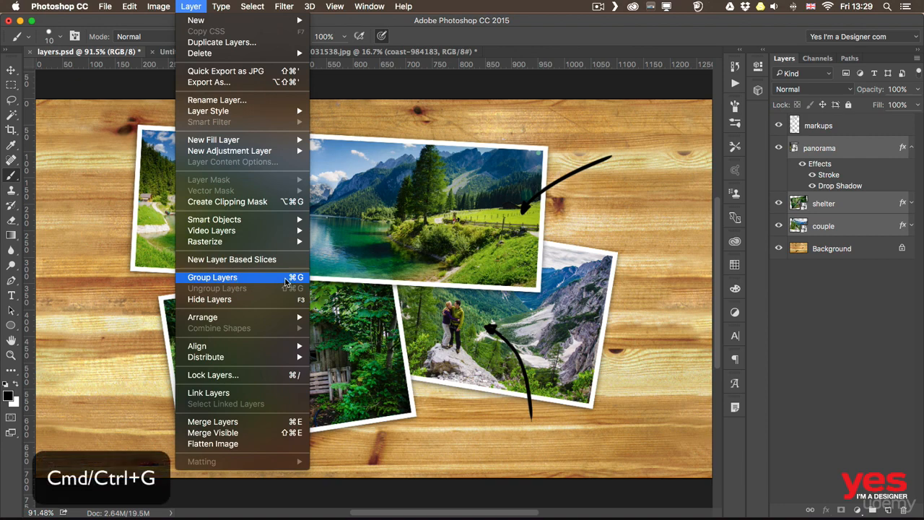
Group the three photo layers into Group 1 and drag the group with the Move tool
click(286, 282)
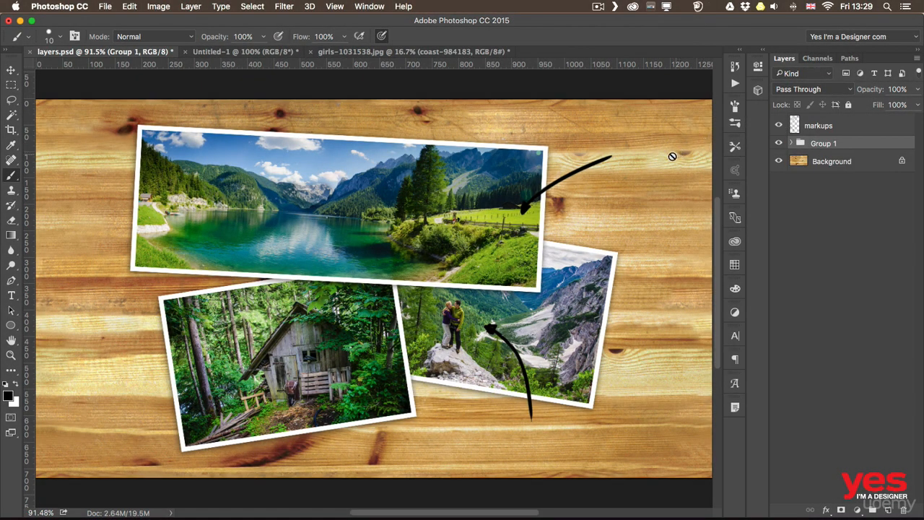
key(v)
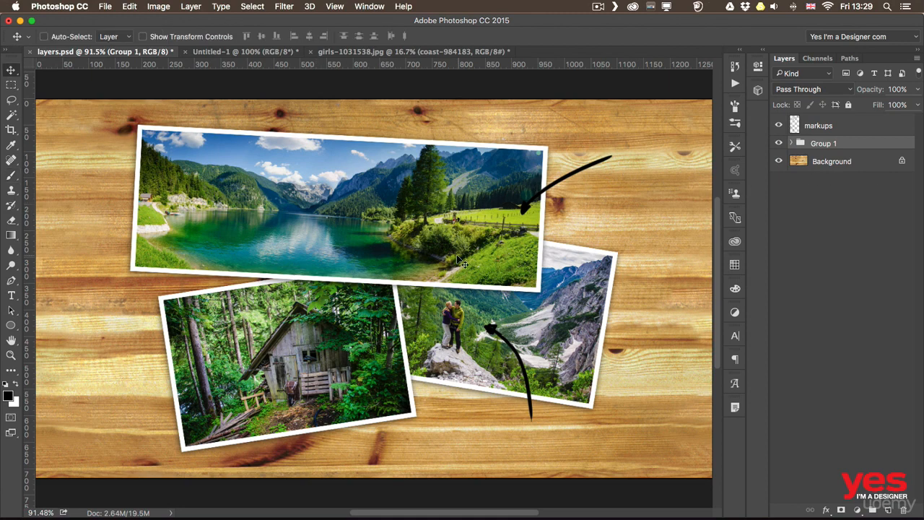
mouse_move(457, 256)
mouse_down()
mouse_move(377, 255)
mouse_move(460, 224)
mouse_move(466, 257)
mouse_up()
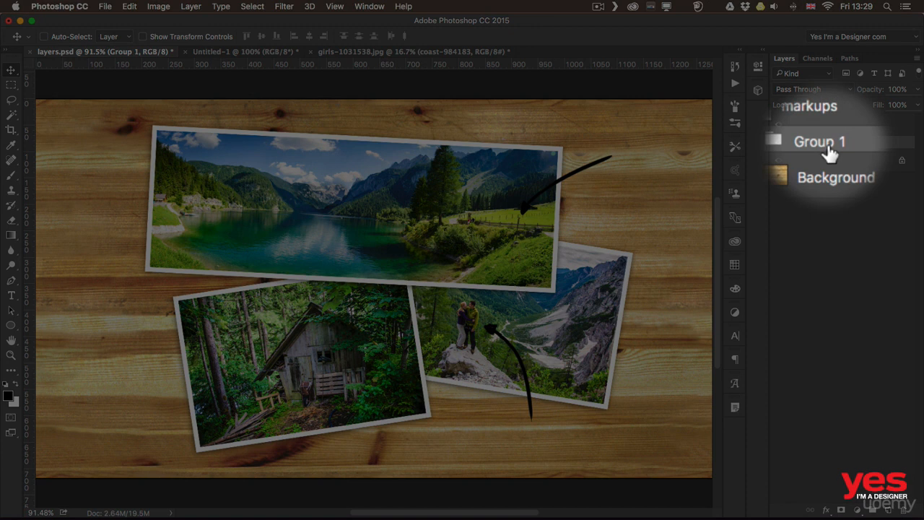
Rename Group 1 to 'images' and expand it to show its layers
double_click(830, 144)
text(images)
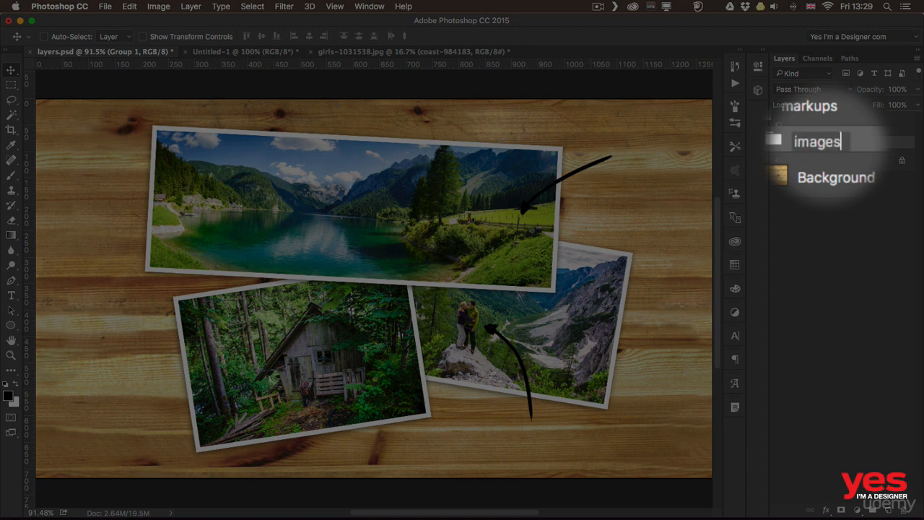
key(Return)
click(792, 148)
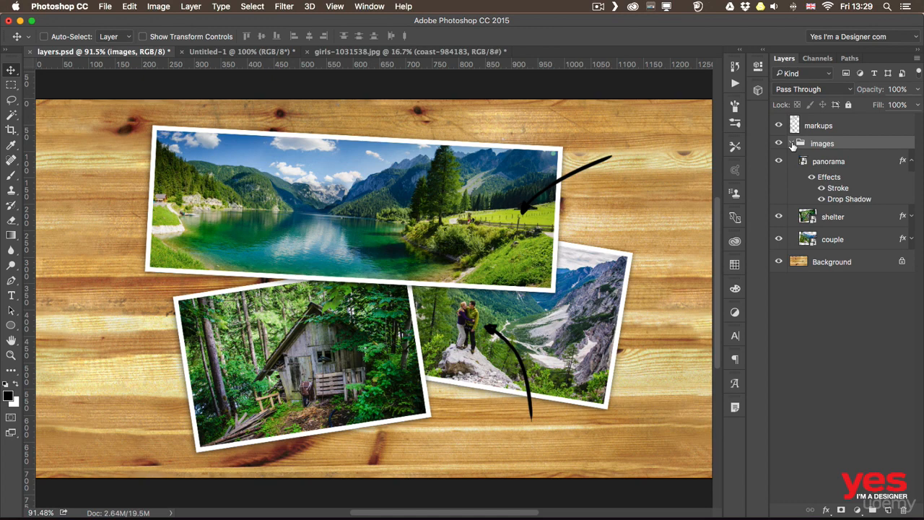
Shift the panorama photo alone, then move the whole images group left and up
click(823, 164)
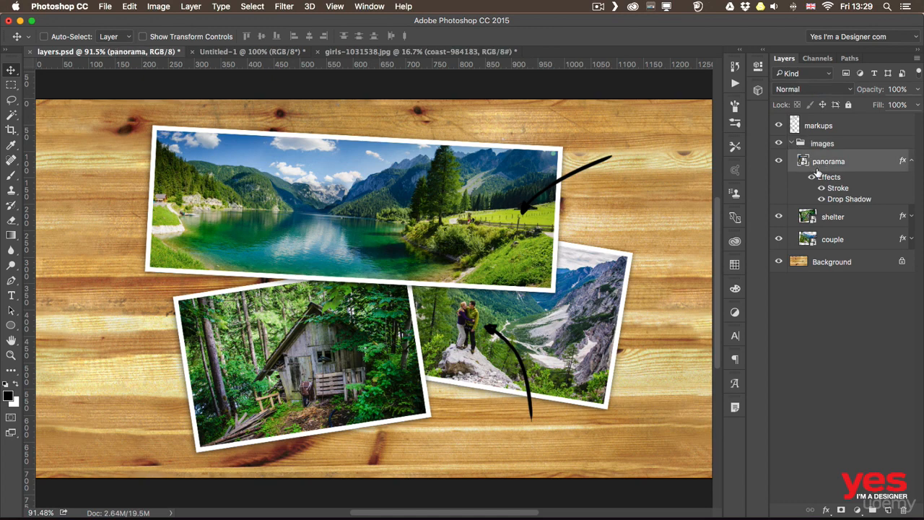
drag(360, 242, 332, 254)
click(844, 146)
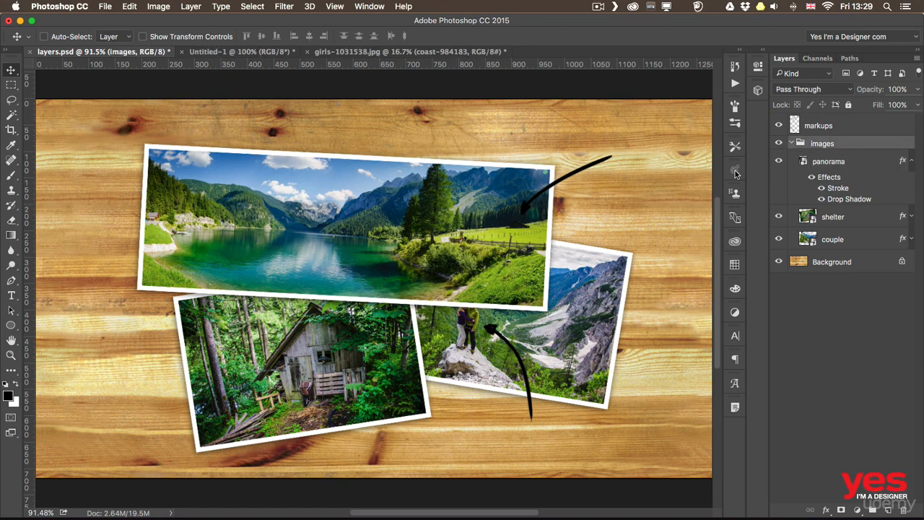
mouse_move(440, 273)
mouse_down()
mouse_move(352, 260)
mouse_move(453, 249)
mouse_move(428, 259)
mouse_up()
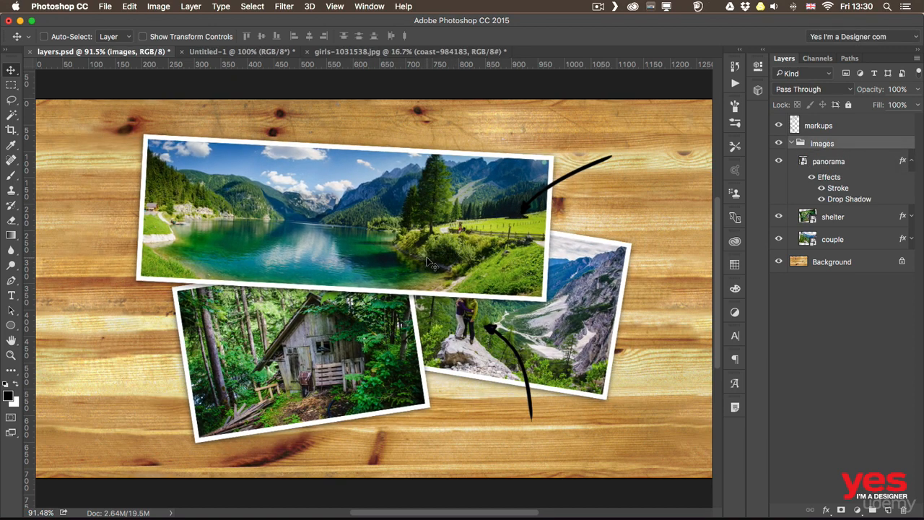
Fade the images group to 60% opacity, then restore it to 100%
click(916, 105)
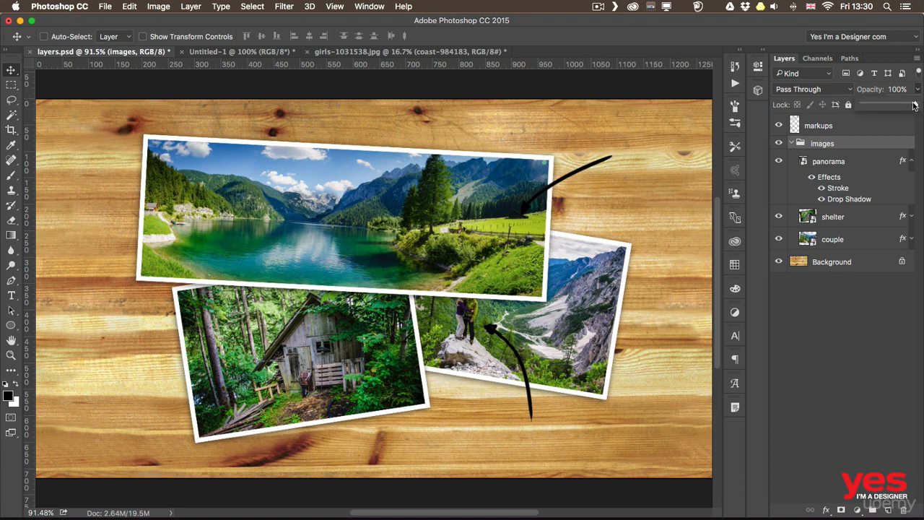
mouse_move(913, 105)
mouse_down()
mouse_move(894, 106)
mouse_move(916, 107)
mouse_up()
click(844, 150)
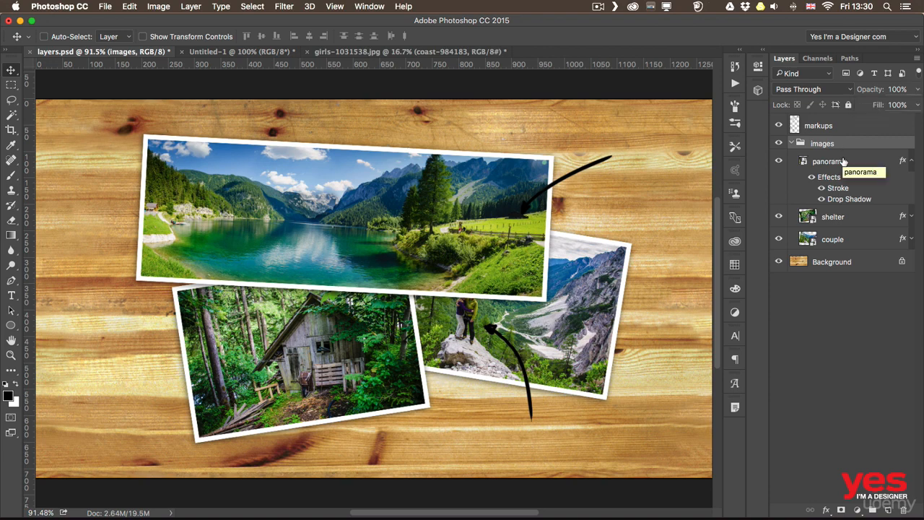
Move panorama out of the group, shift shelter and couple right, then return panorama to images
drag(843, 162, 840, 140)
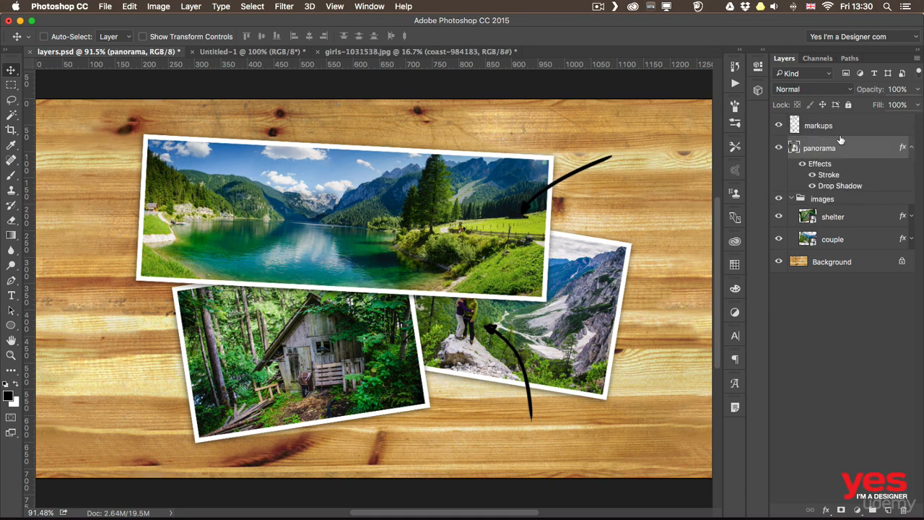
click(828, 202)
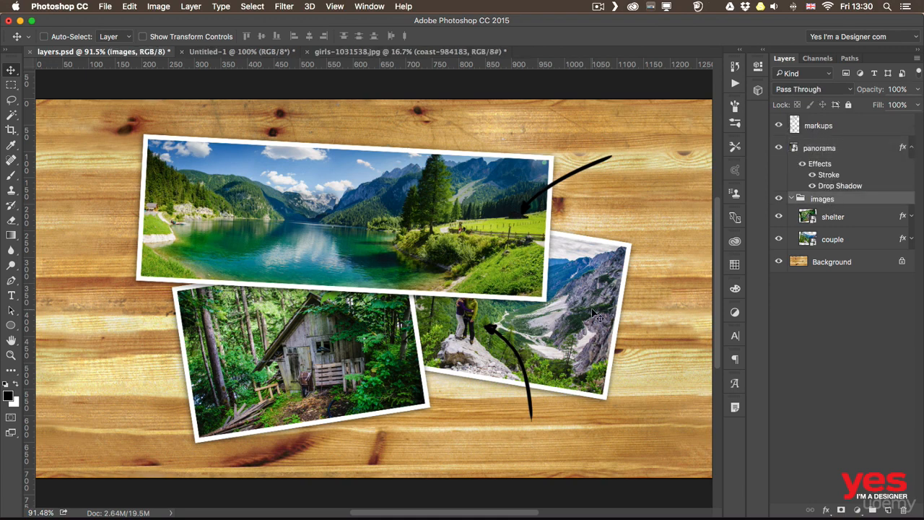
drag(571, 306, 611, 295)
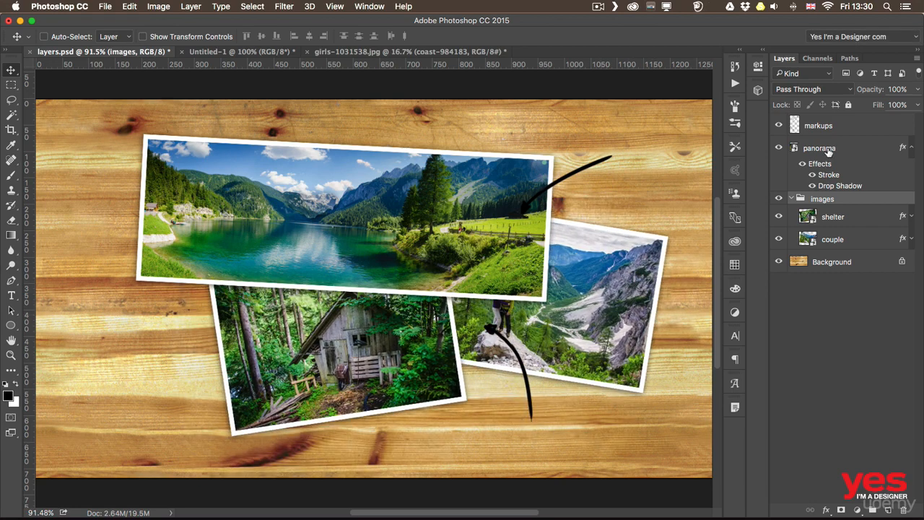
drag(829, 153, 830, 202)
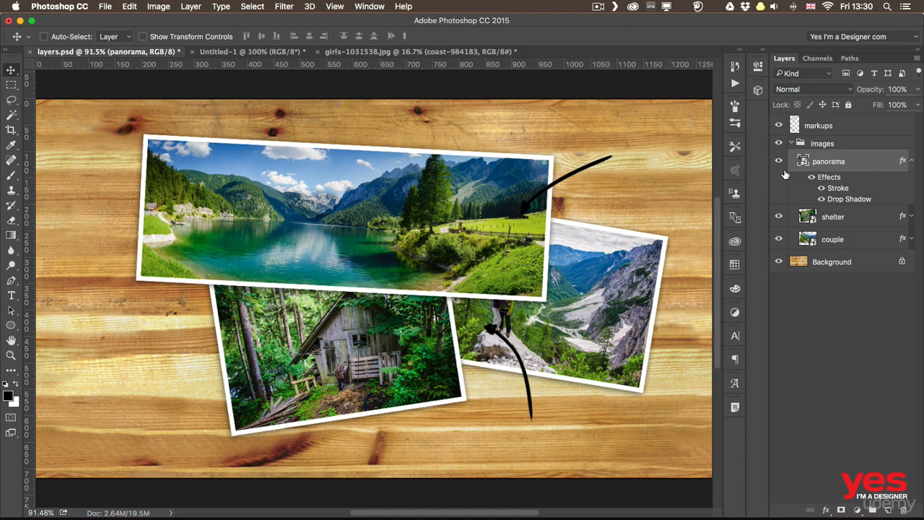
click(810, 134)
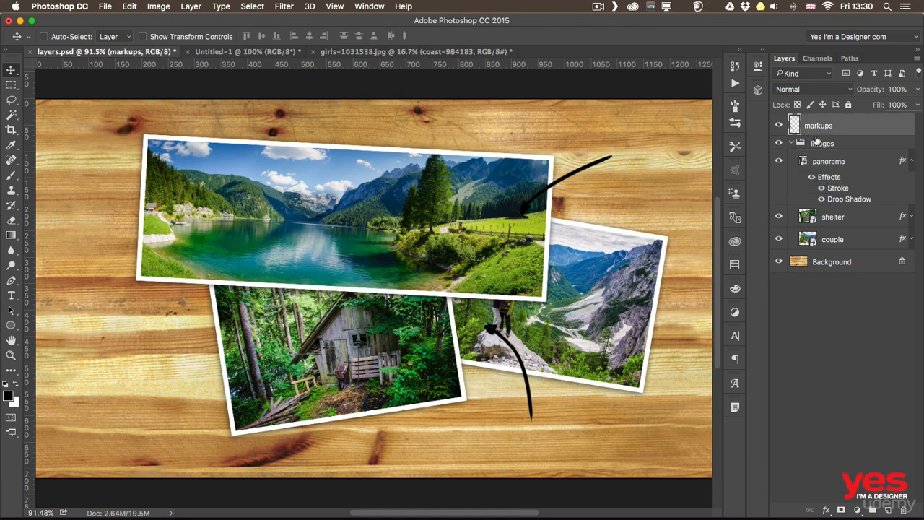
click(822, 144)
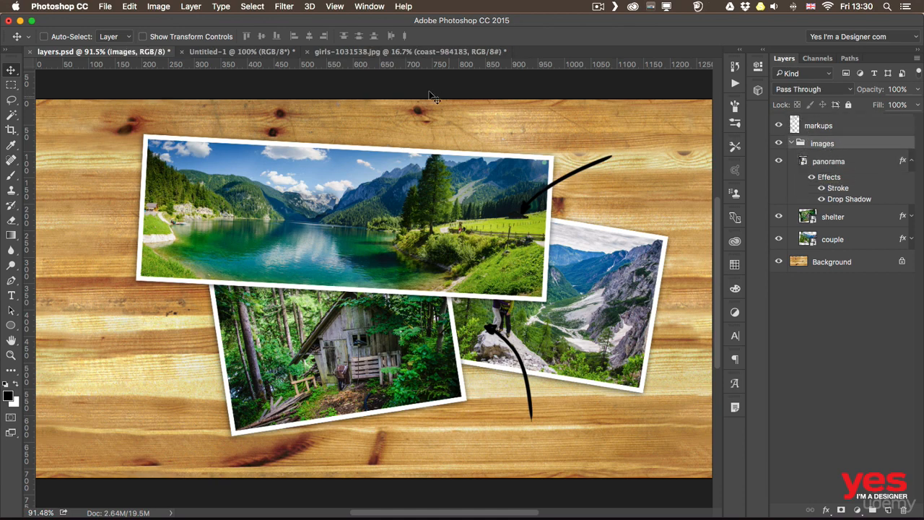
click(191, 6)
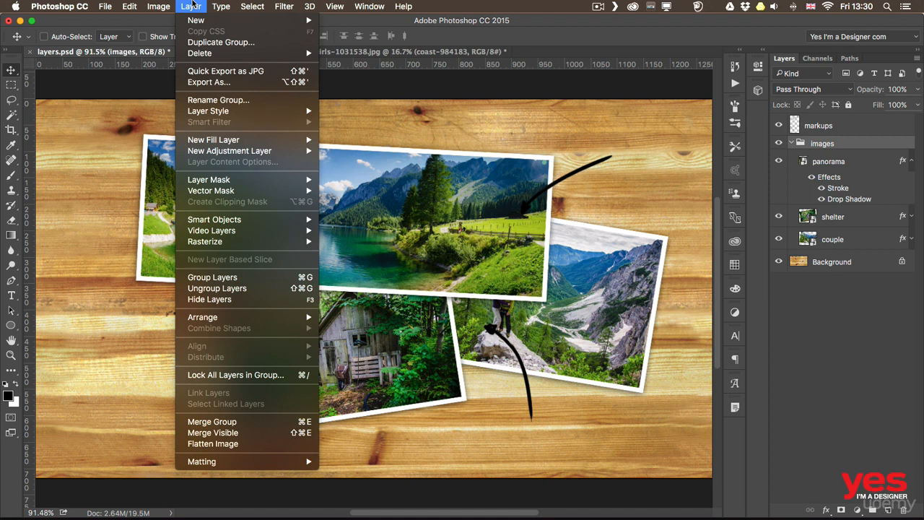
Ungroup the images group with Layer > Ungroup Layers, leaving panorama, shelter and couple as separate layers
click(232, 291)
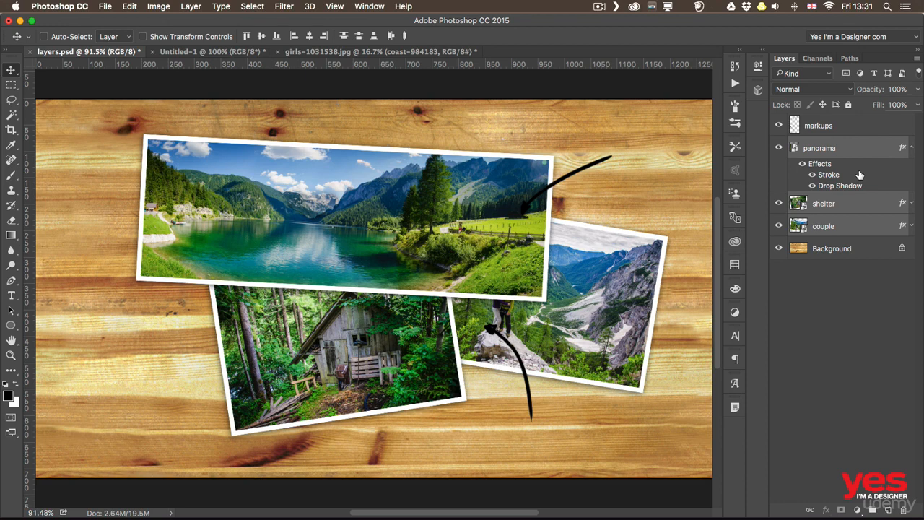
Select the markups through shelter layers and merge them with Layer > Merge Layers
click(845, 128)
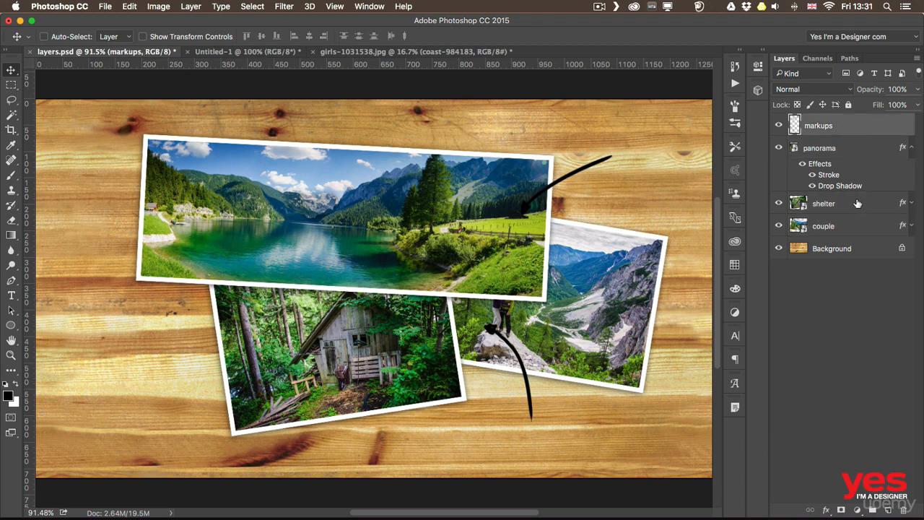
shift+click(855, 205)
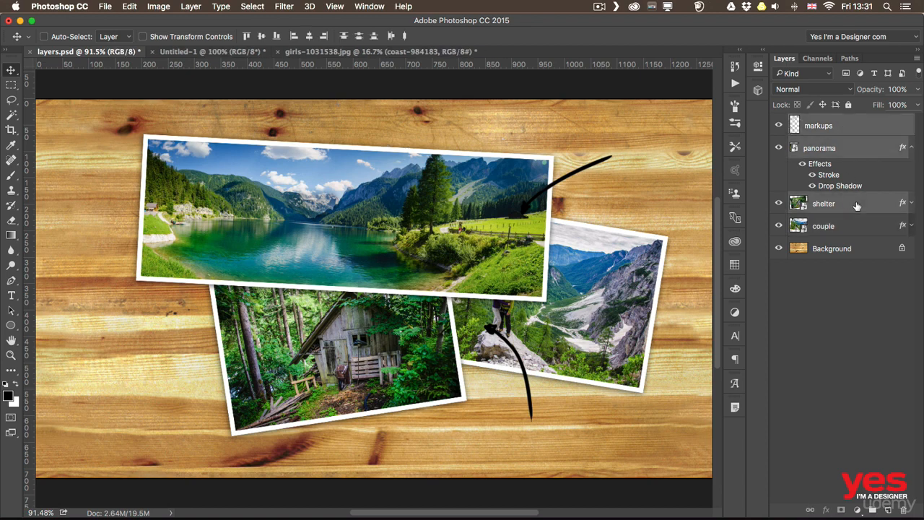
right_click(849, 127)
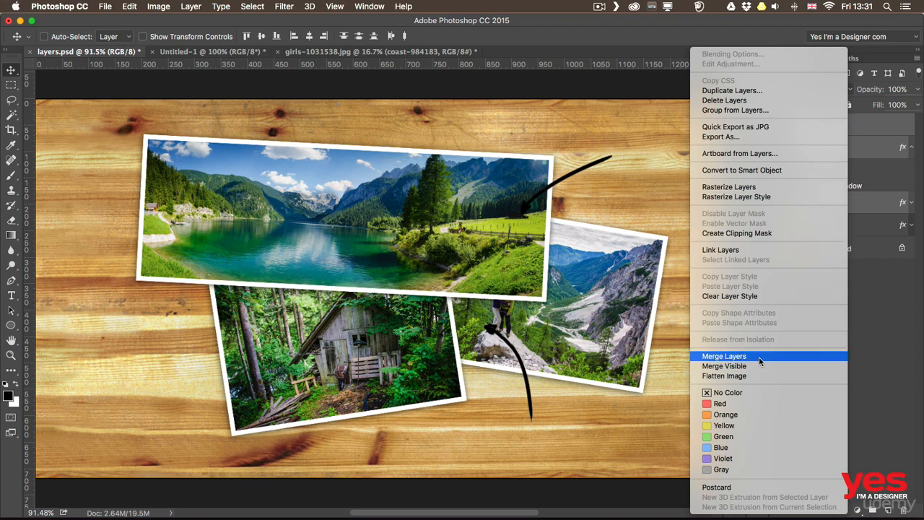
click(890, 300)
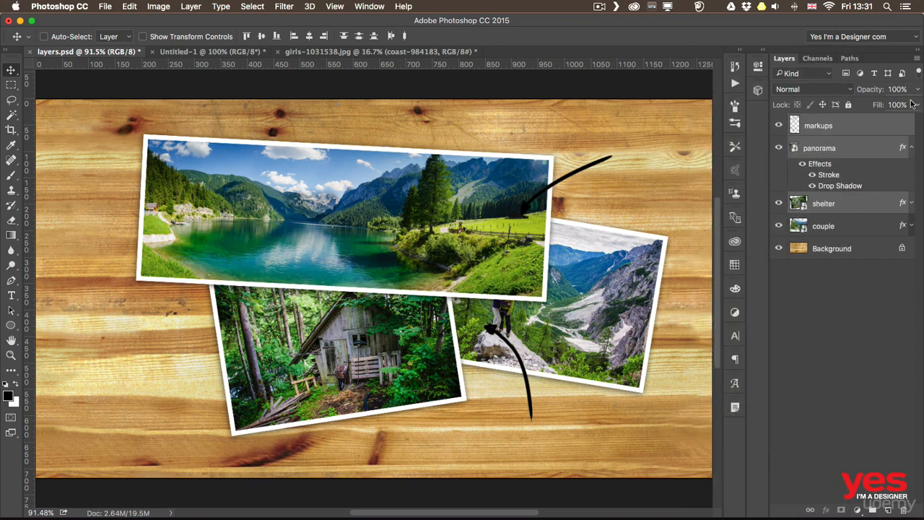
click(916, 60)
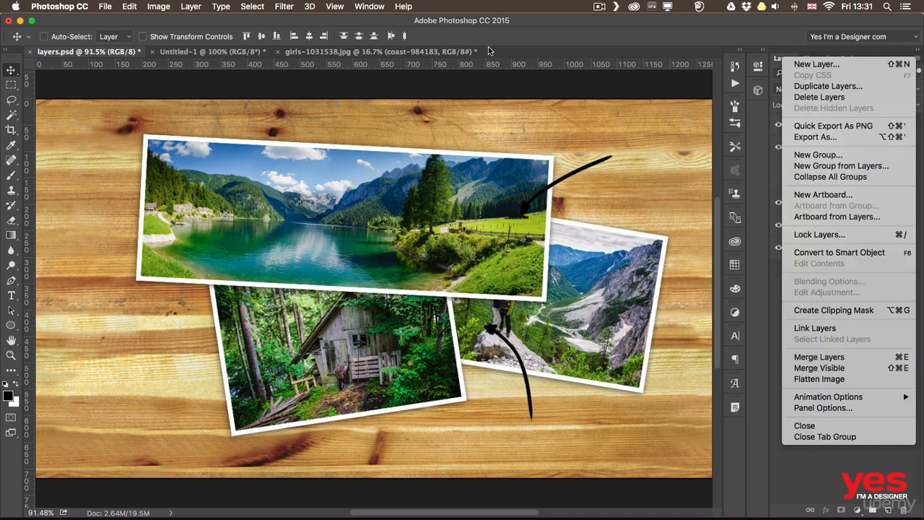
click(205, 6)
click(189, 6)
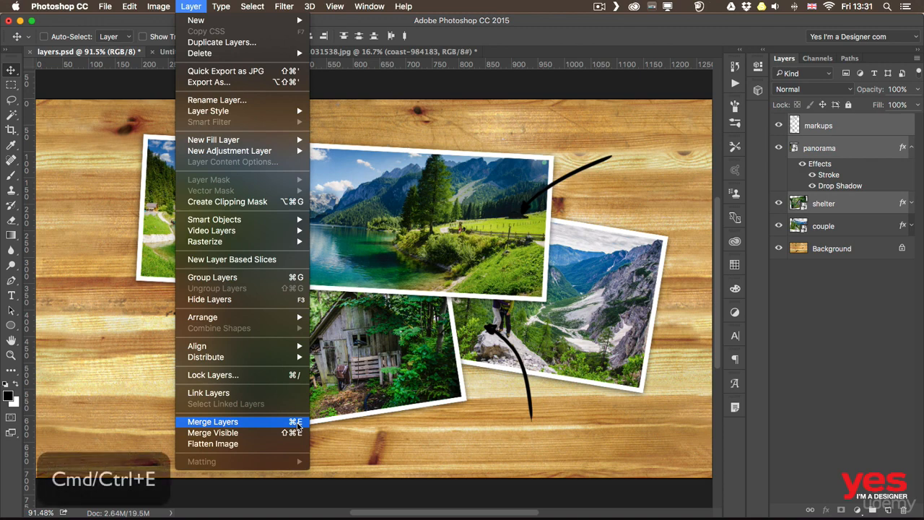
click(297, 424)
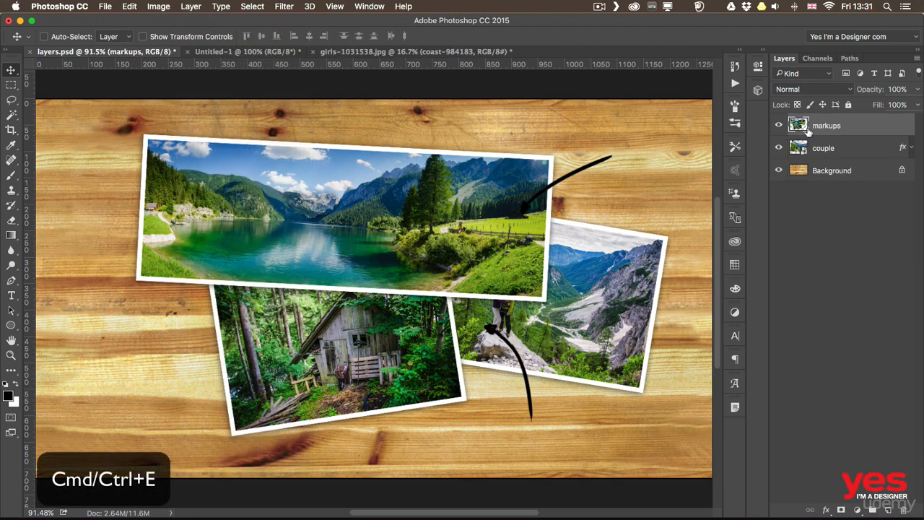
Drag the merged markups layer left, then undo the move and step back before the merge
drag(521, 202, 407, 216)
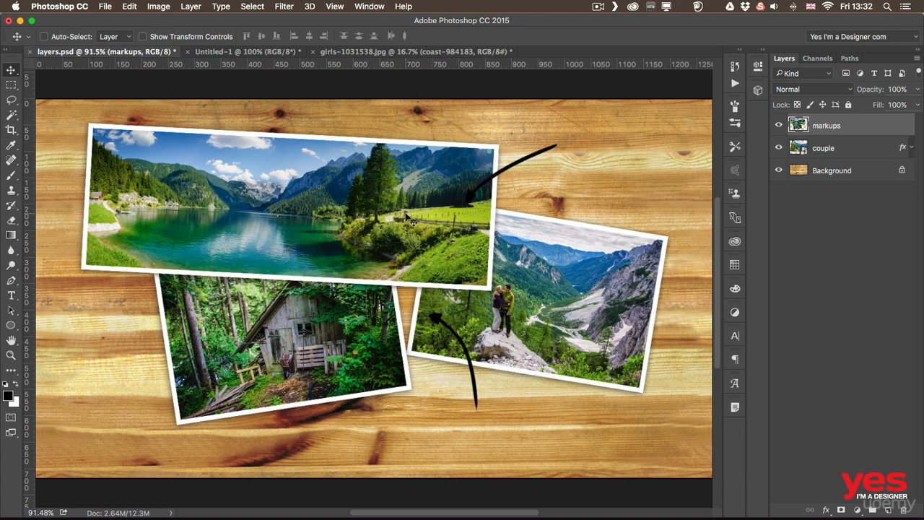
key(super+z)
click(130, 6)
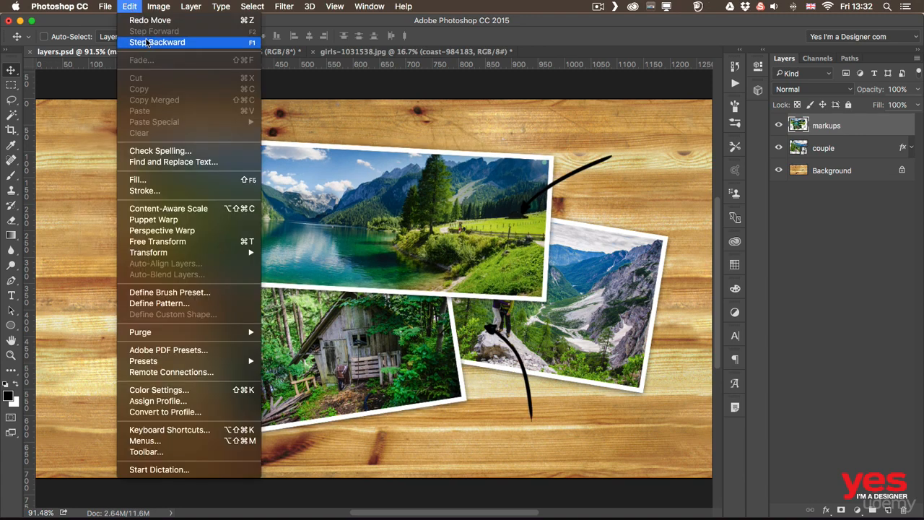
click(153, 43)
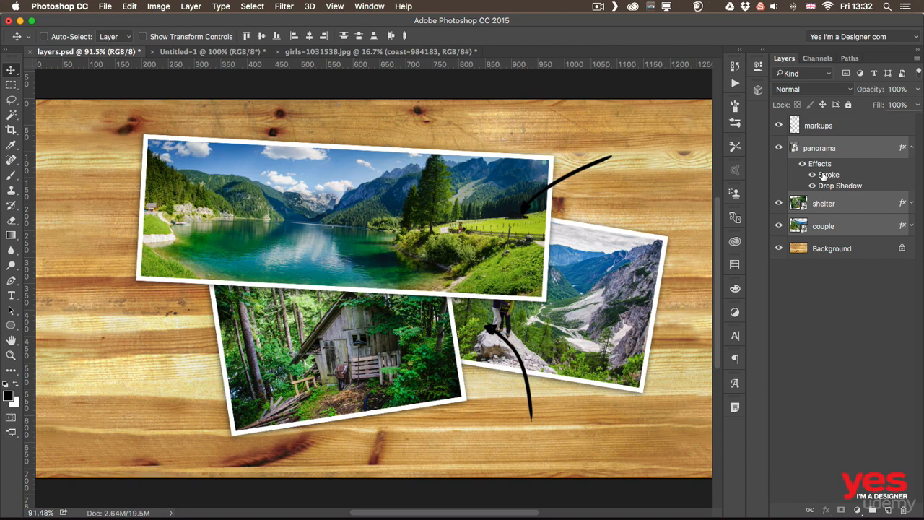
Flatten the collage with Layer > Flatten Image
click(187, 7)
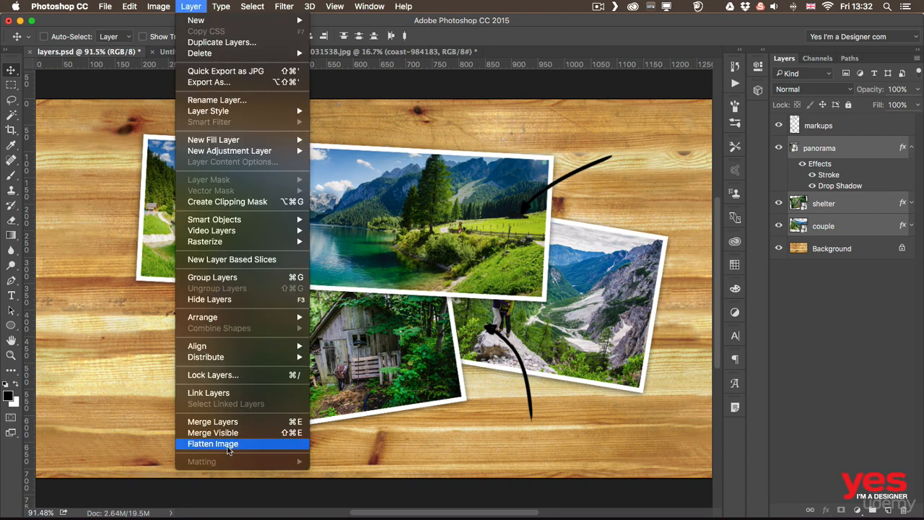
click(229, 444)
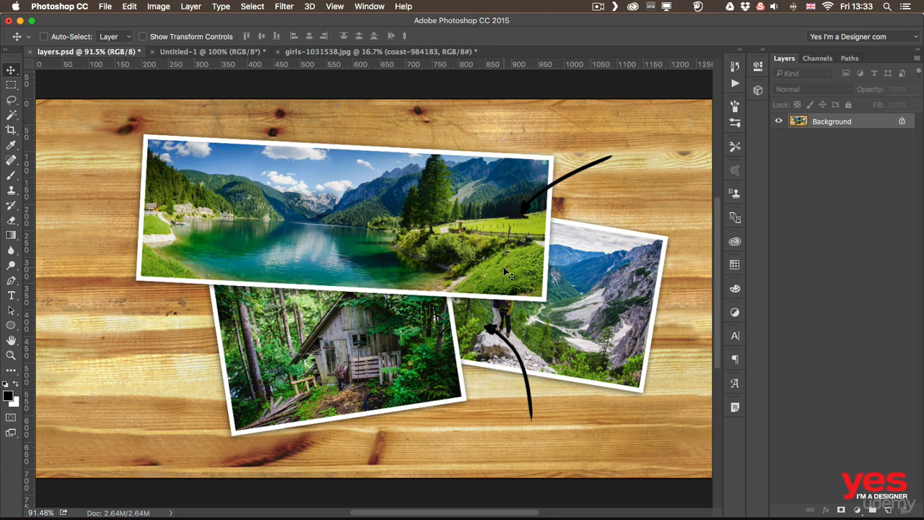
Try moving the locked Background, dismiss the warning, and undo the flatten
click(435, 276)
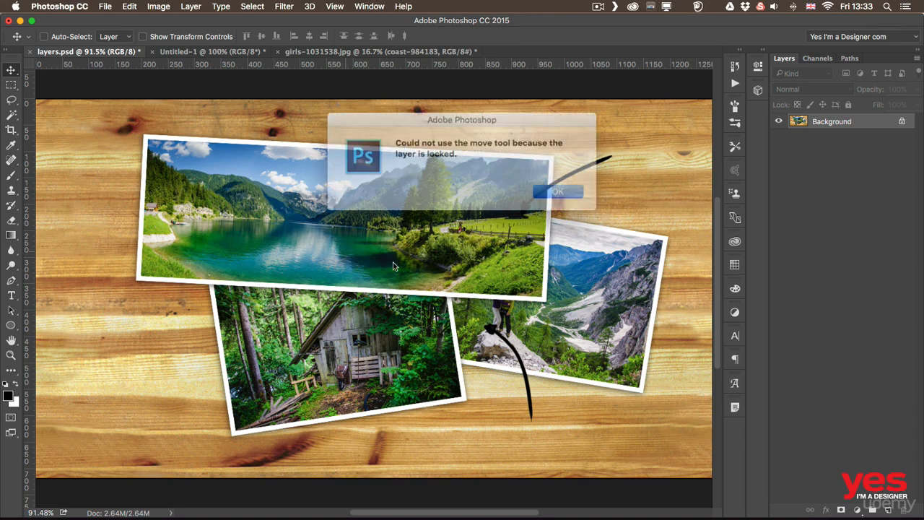
click(540, 190)
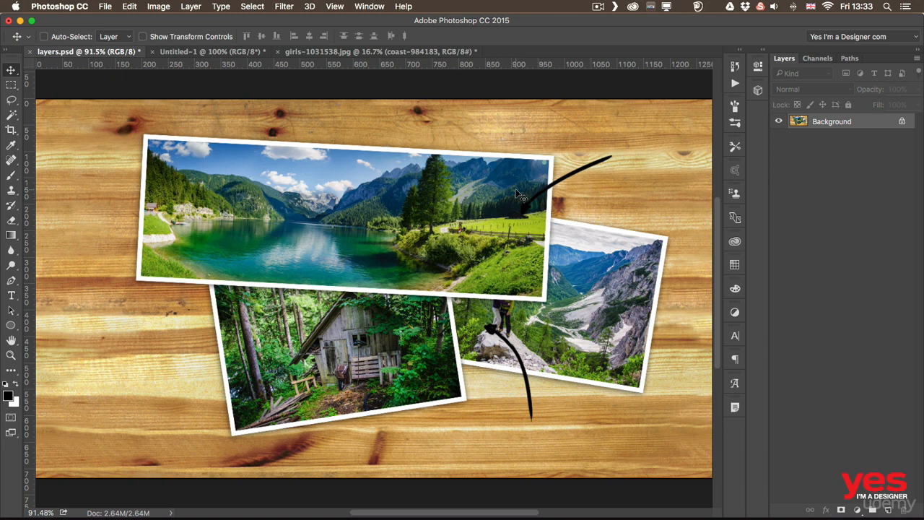
key(super+z)
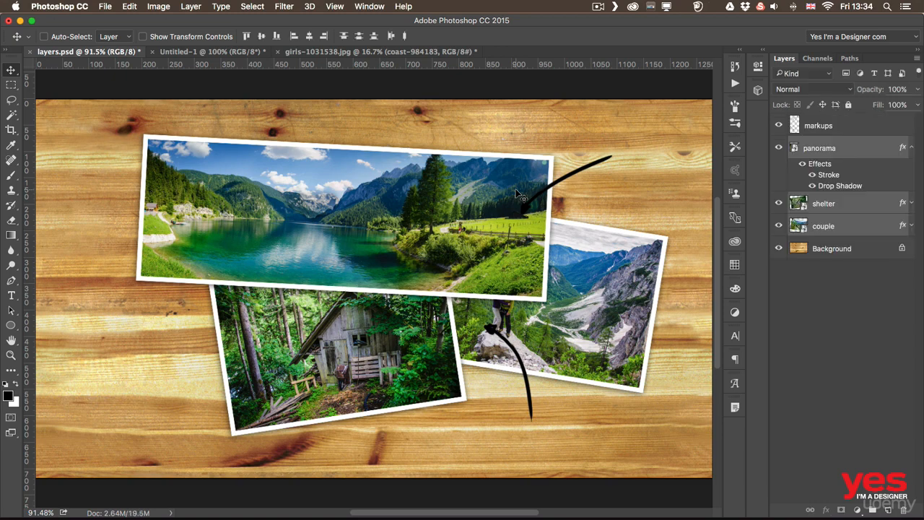